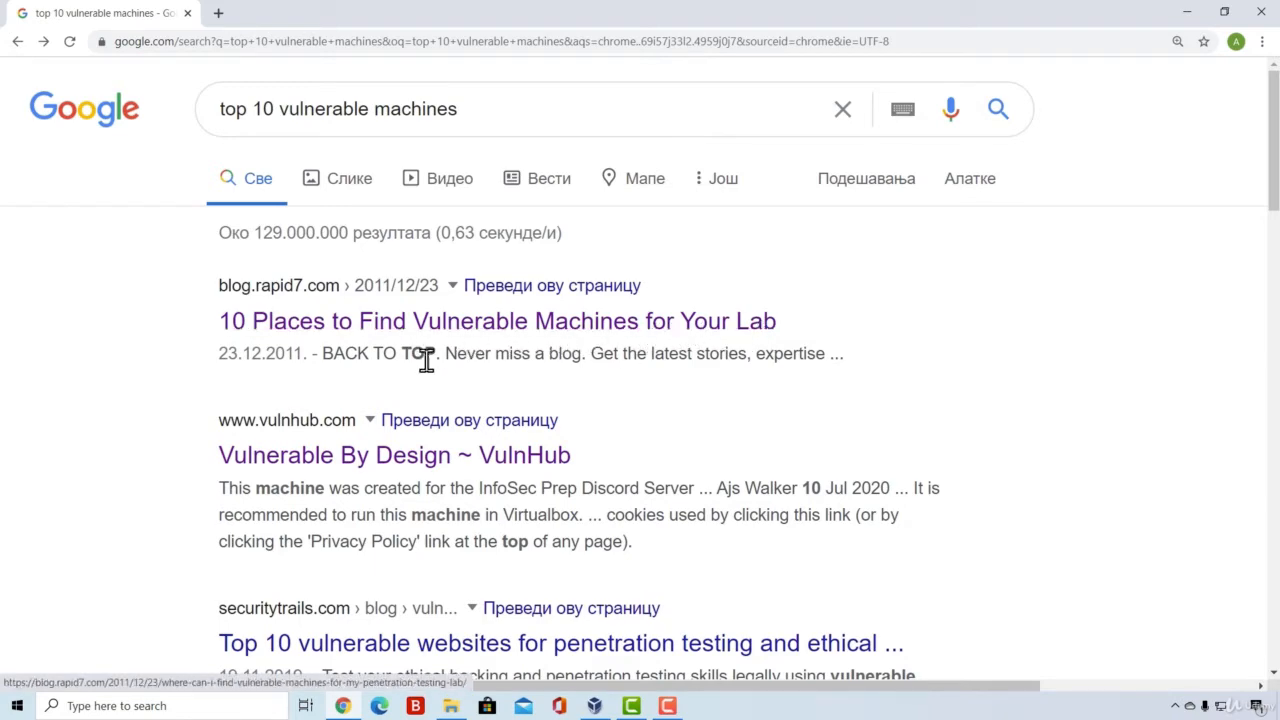
- Open the Rapid7 article "10 Places to Find Vulnerable Machines for Your Lab" and follow its Metasploitable link
{"action": "left_click", "coordinate": [401, 330]}
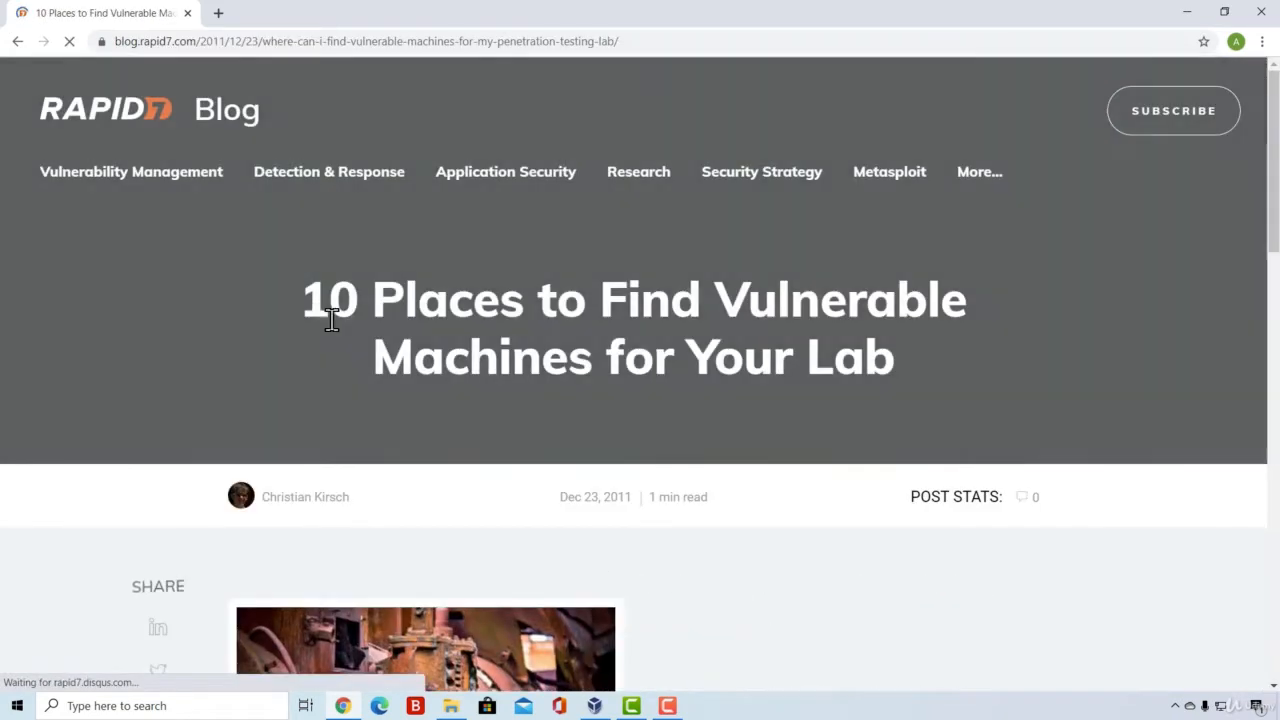
{"action": "scroll", "coordinate": [429, 309], "scroll_direction": "down", "scroll_amount": 3}
{"action": "scroll", "coordinate": [429, 300], "scroll_direction": "down", "scroll_amount": 5}
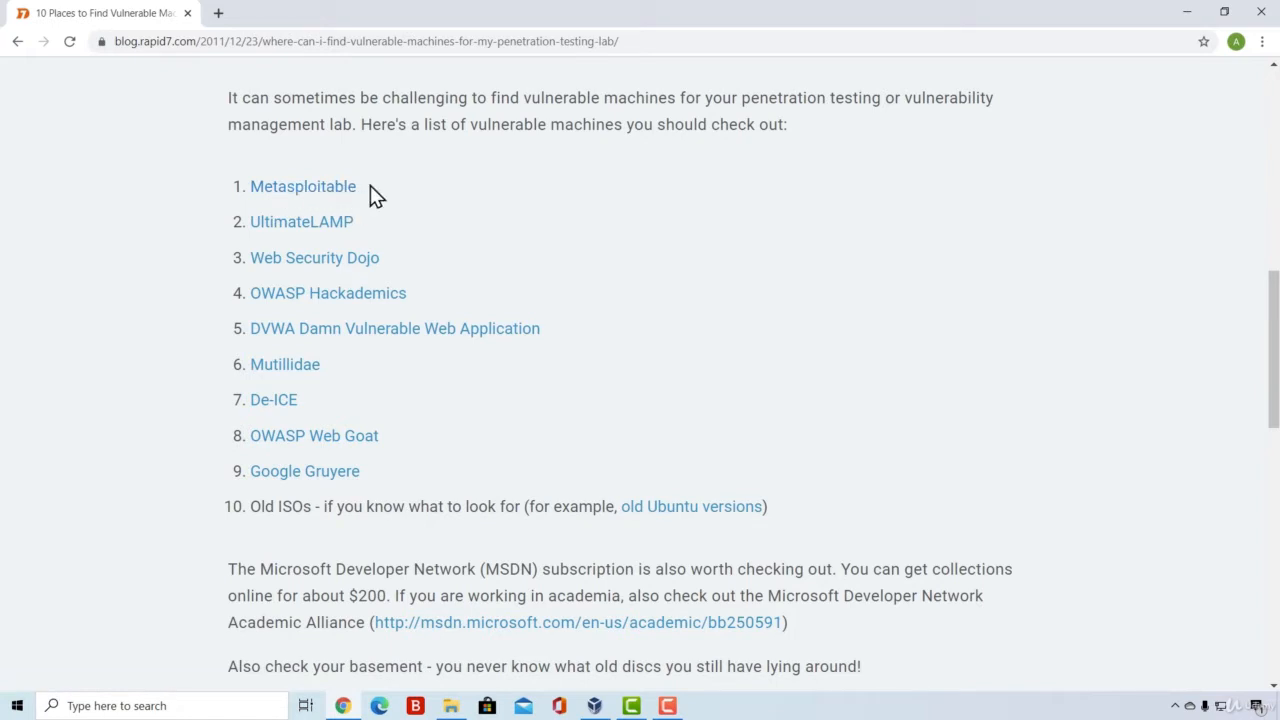
{"action": "left_click", "coordinate": [306, 187]}
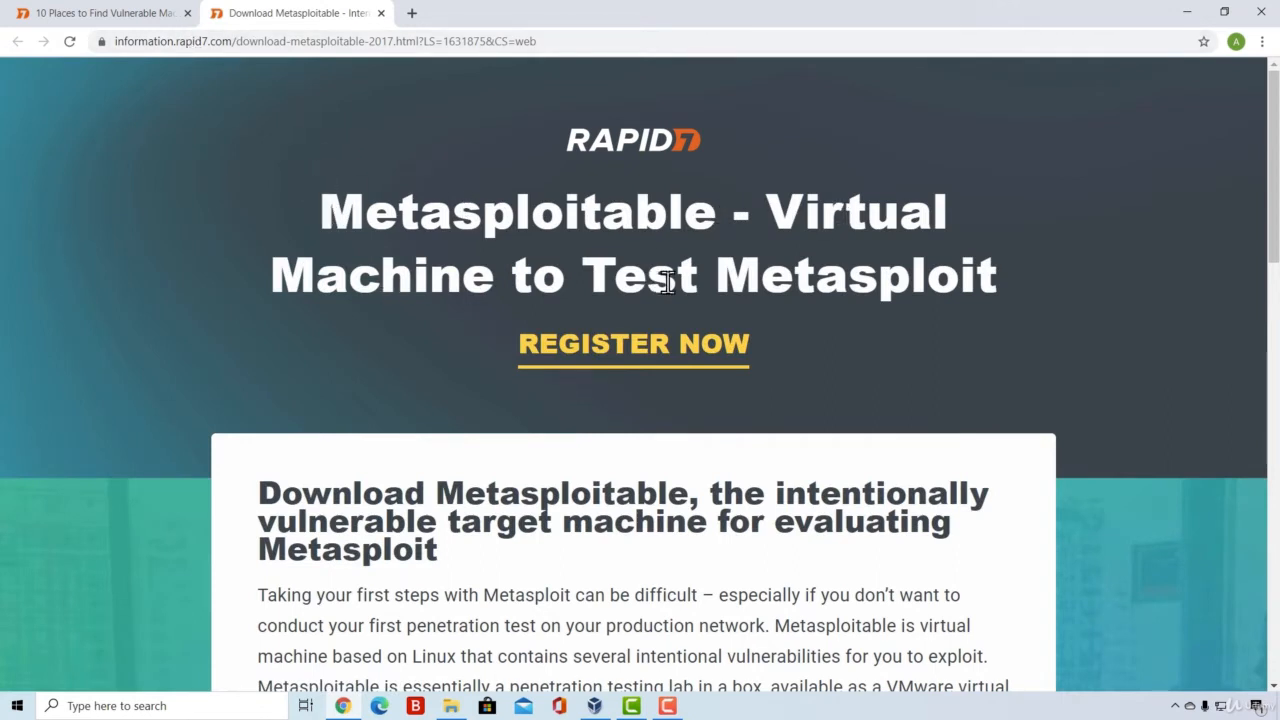
- Examine the Metasploitable download page, including its description and the fields required in the Download Now form
{"action": "scroll", "coordinate": [580, 586], "scroll_direction": "down", "scroll_amount": 3}
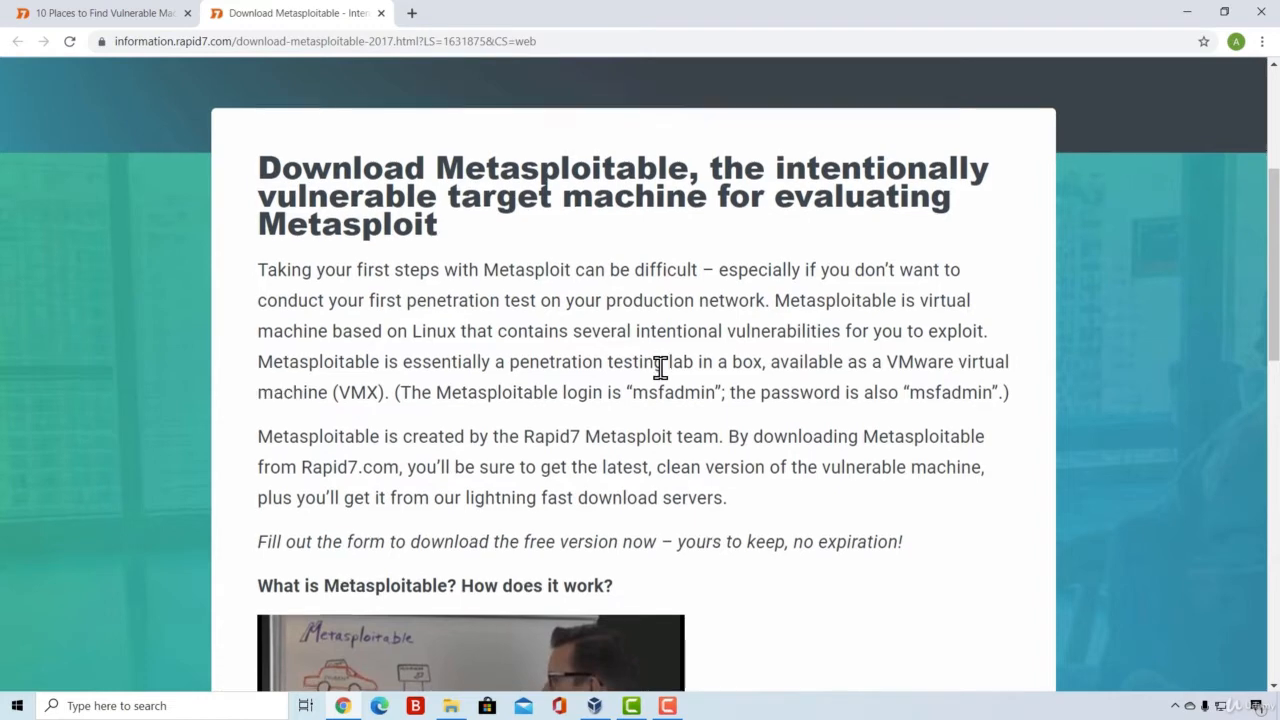
{"action": "scroll", "coordinate": [660, 368], "scroll_direction": "down", "scroll_amount": 5}
{"action": "scroll", "coordinate": [660, 368], "scroll_direction": "down", "scroll_amount": 3}
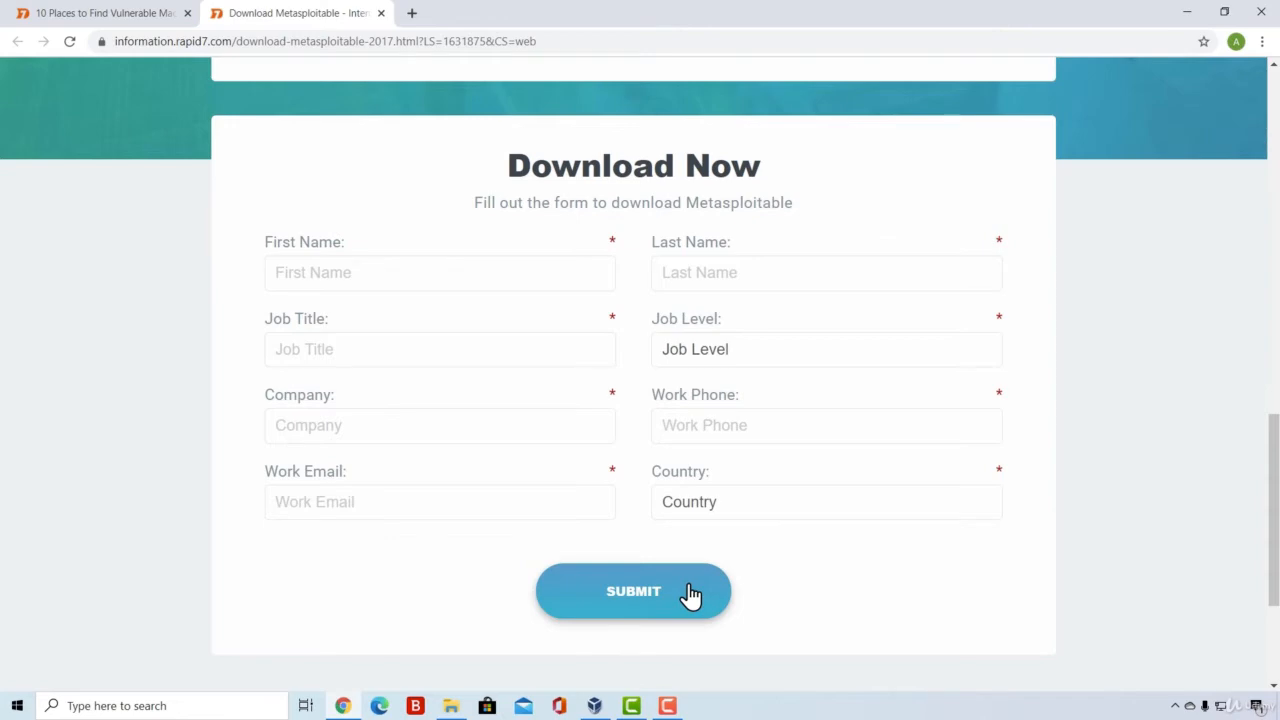
{"action": "scroll", "coordinate": [690, 595], "scroll_direction": "up", "scroll_amount": 5}
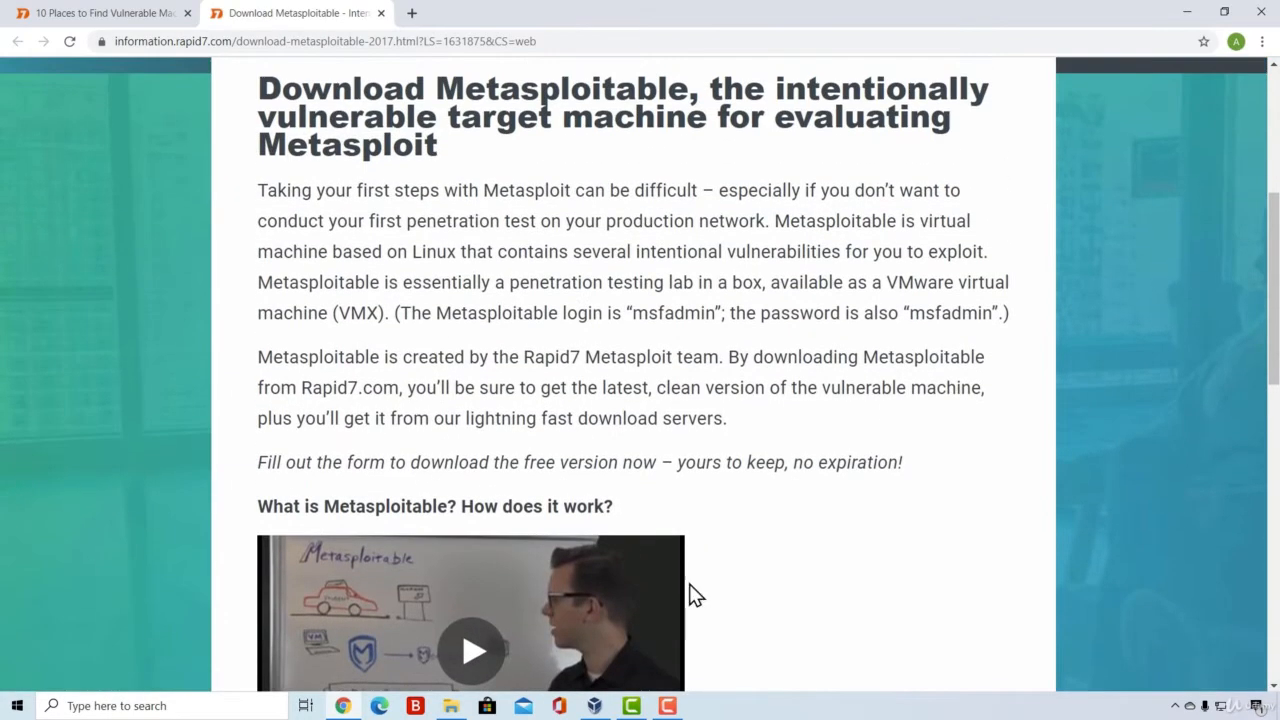
{"action": "left_click_drag", "start_coordinate": [258, 462], "coordinate": [484, 460]}
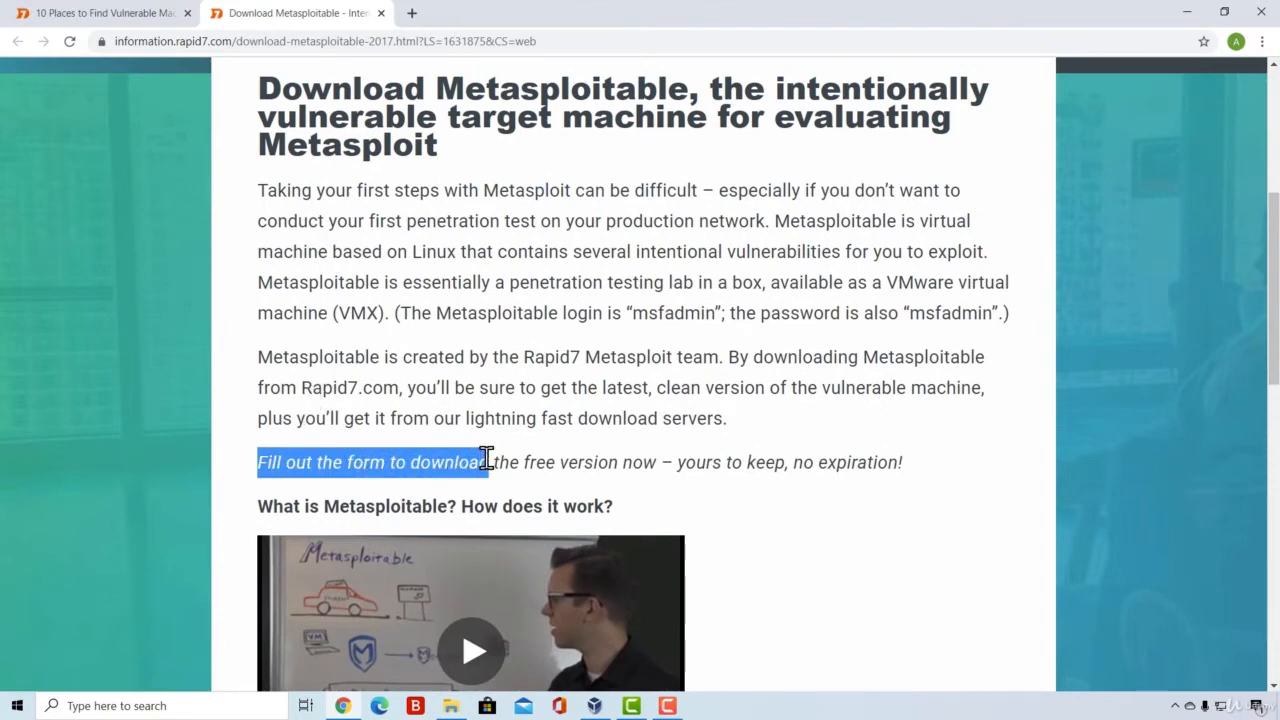
{"action": "left_click", "coordinate": [491, 459]}
{"action": "scroll", "coordinate": [533, 458], "scroll_direction": "down", "scroll_amount": 10}
{"action": "scroll", "coordinate": [500, 420], "scroll_direction": "up", "scroll_amount": 3}
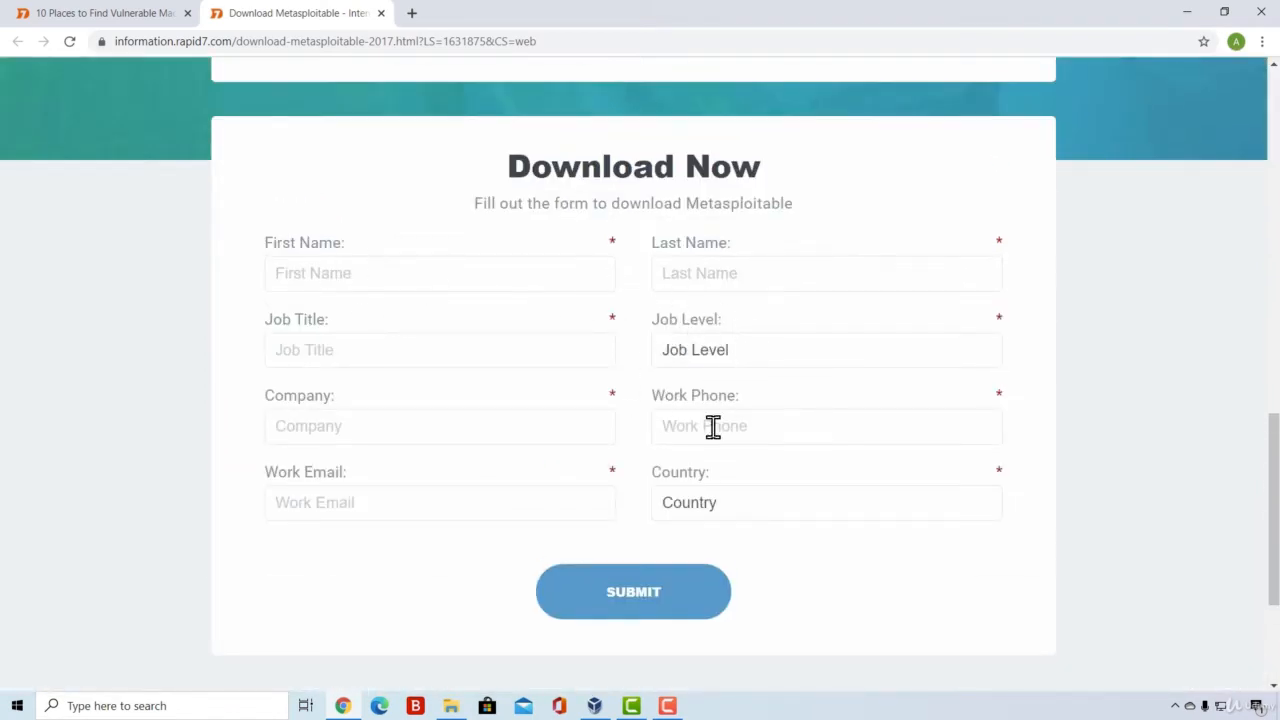
- Minimize the browser and open the Metasploitable2-Linux folder inside the desktop's metasploitable folder
{"action": "left_click", "coordinate": [1189, 12]}
{"action": "double_click", "coordinate": [305, 318]}
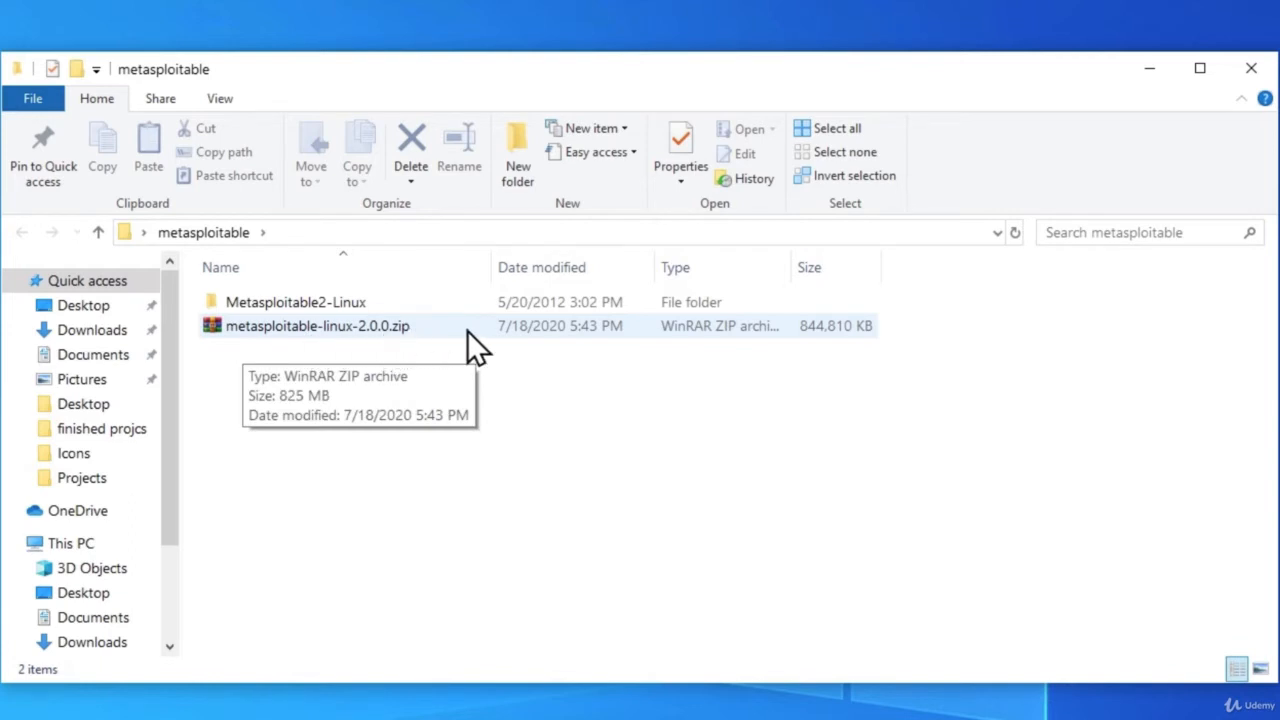
{"action": "double_click", "coordinate": [268, 306]}
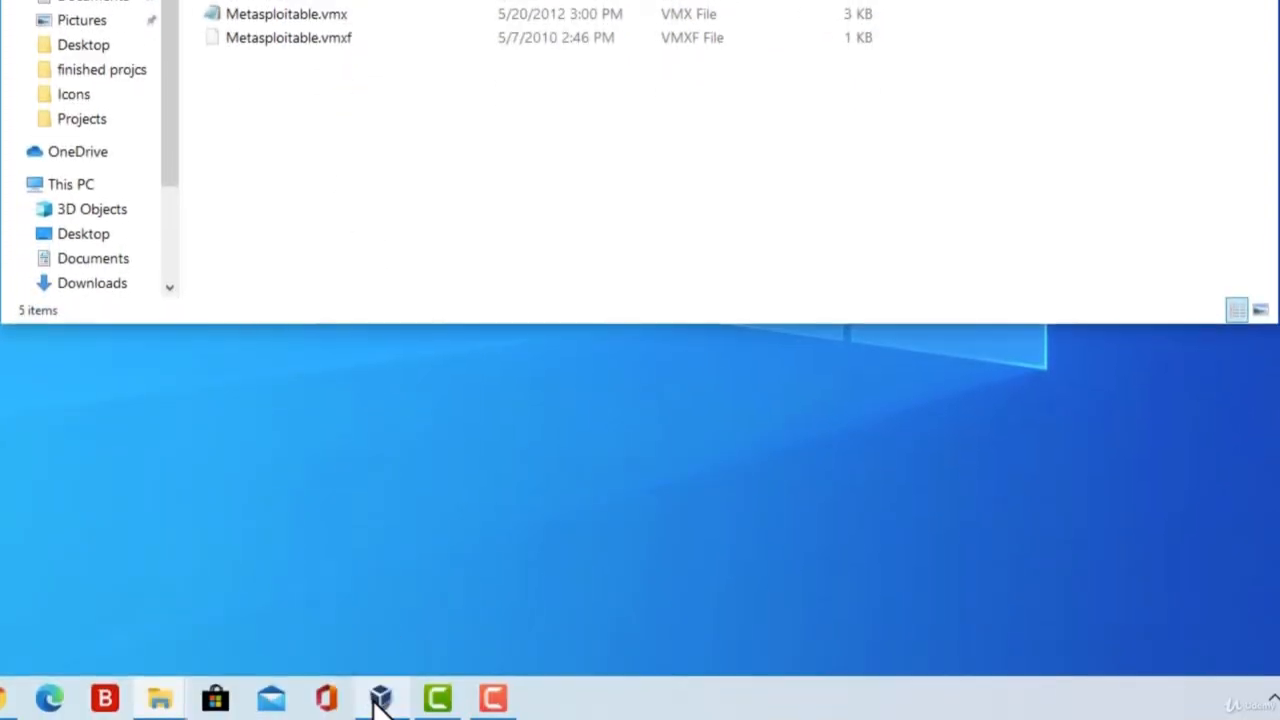
- Switch to VirtualBox and start a new virtual machine named Metasploitable 2, with type Linux and version Other Linux (64-bit)
{"action": "left_click", "coordinate": [381, 700]}
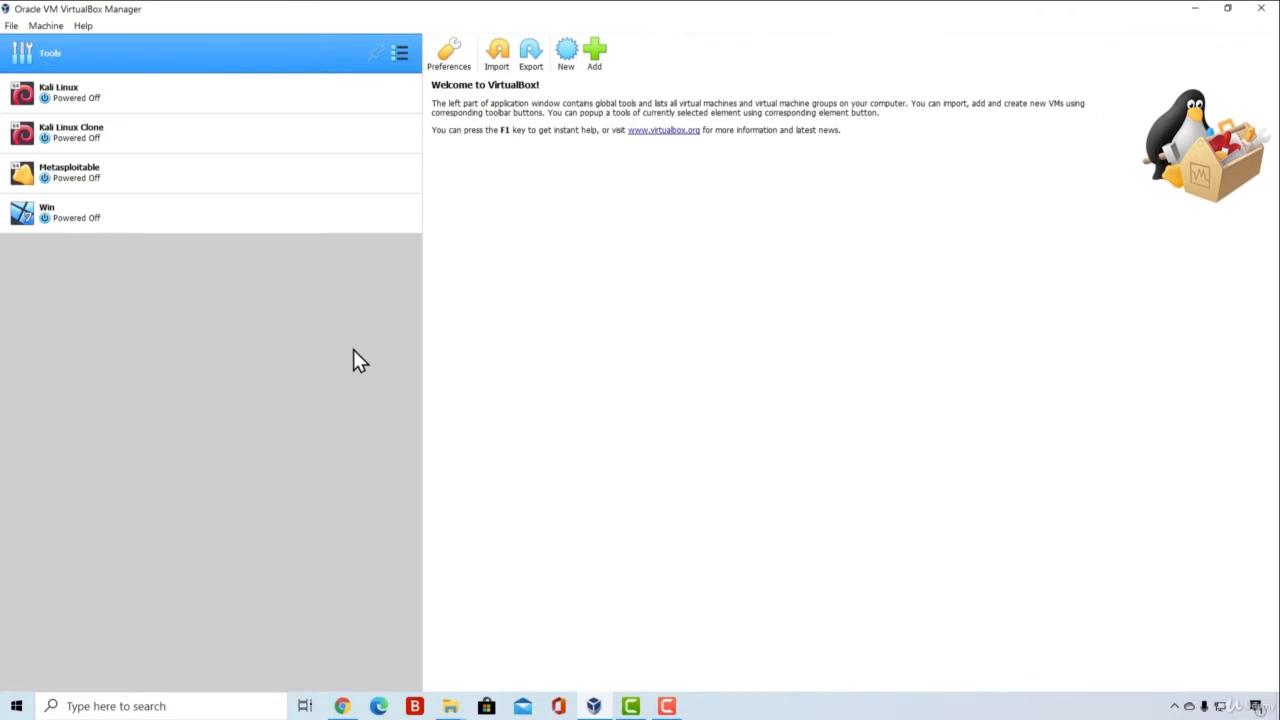
{"action": "left_click", "coordinate": [566, 56]}
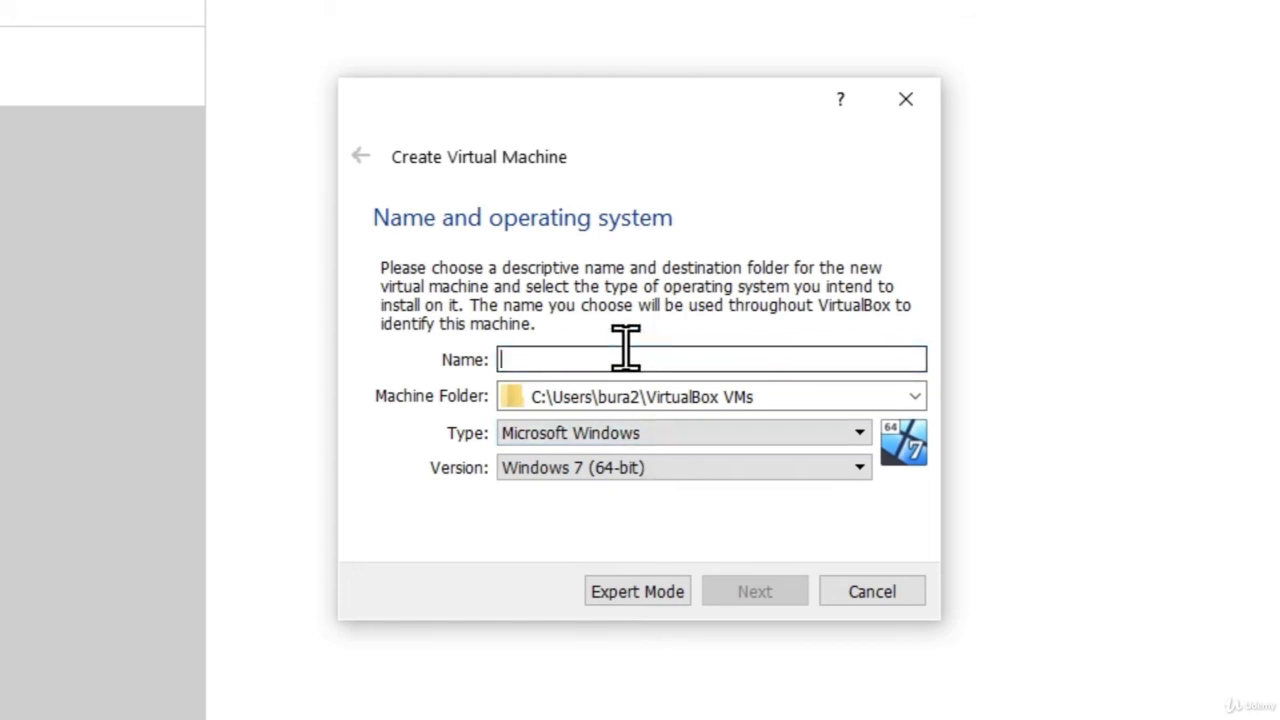
{"action": "type", "text": "Metasploitable 2"}
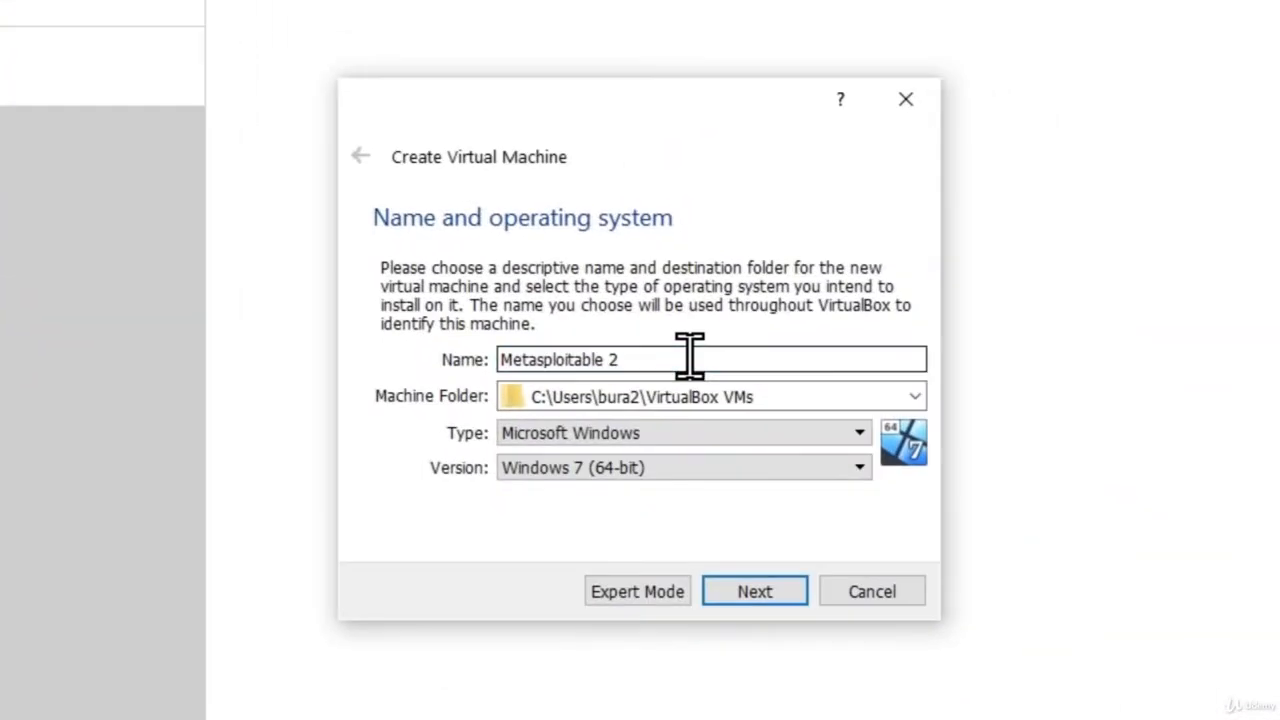
{"action": "left_click", "coordinate": [582, 433]}
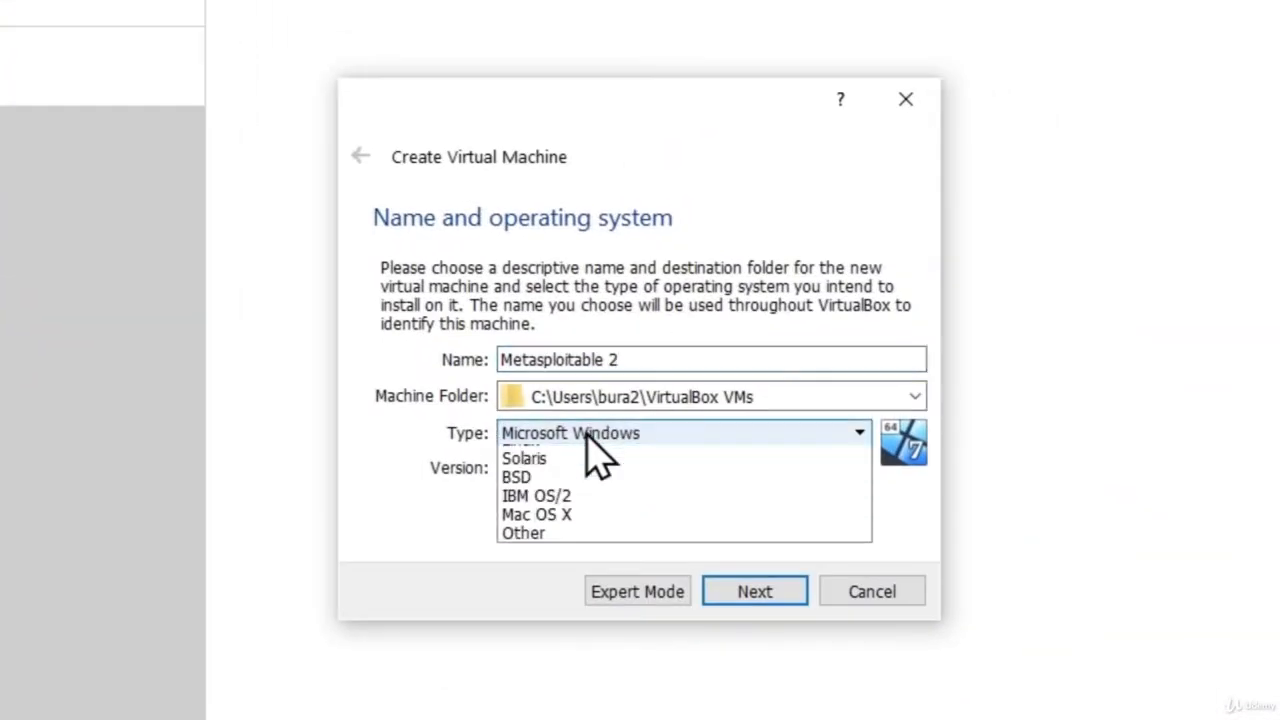
{"action": "left_click", "coordinate": [549, 477]}
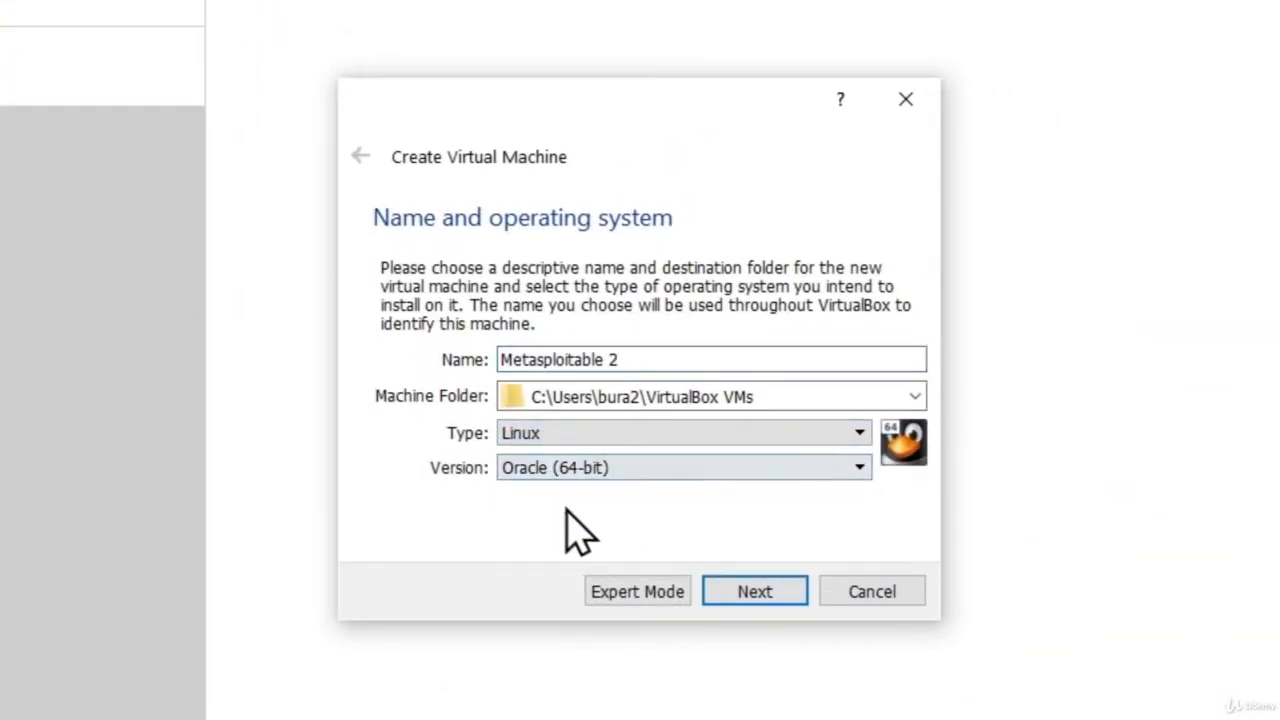
{"action": "left_click", "coordinate": [538, 468]}
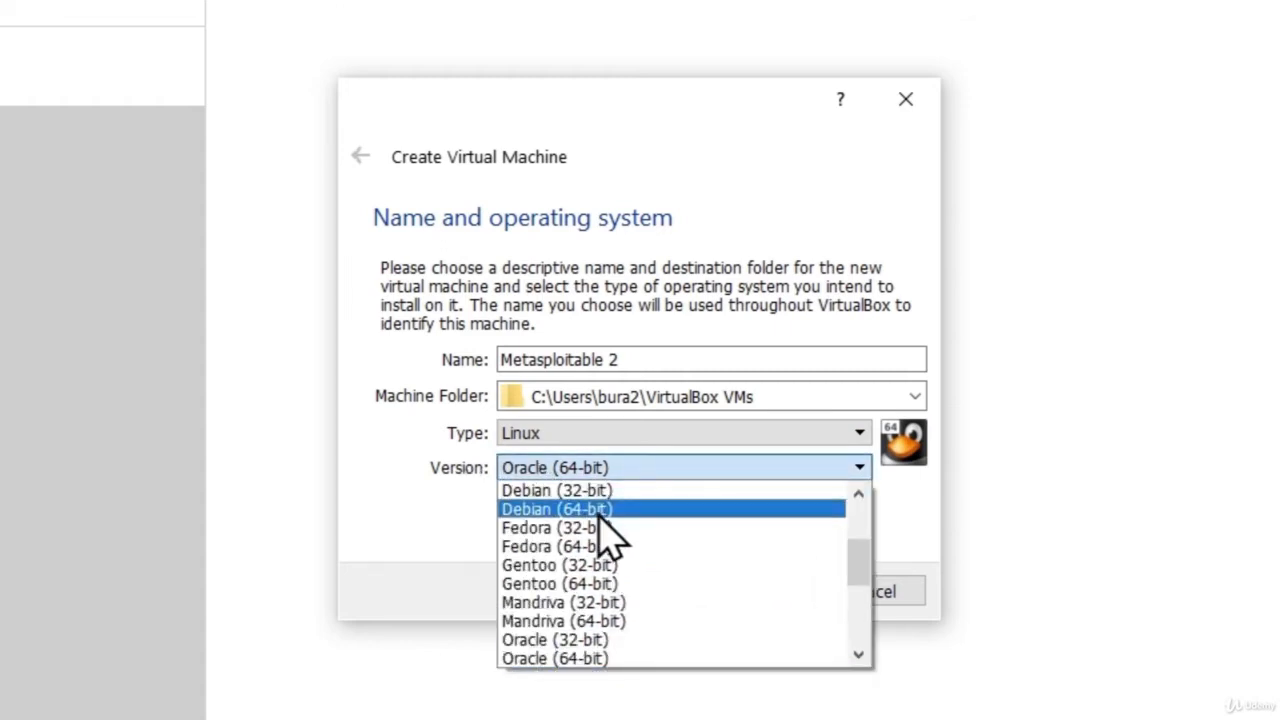
{"action": "scroll", "coordinate": [612, 540], "scroll_direction": "down", "scroll_amount": 4}
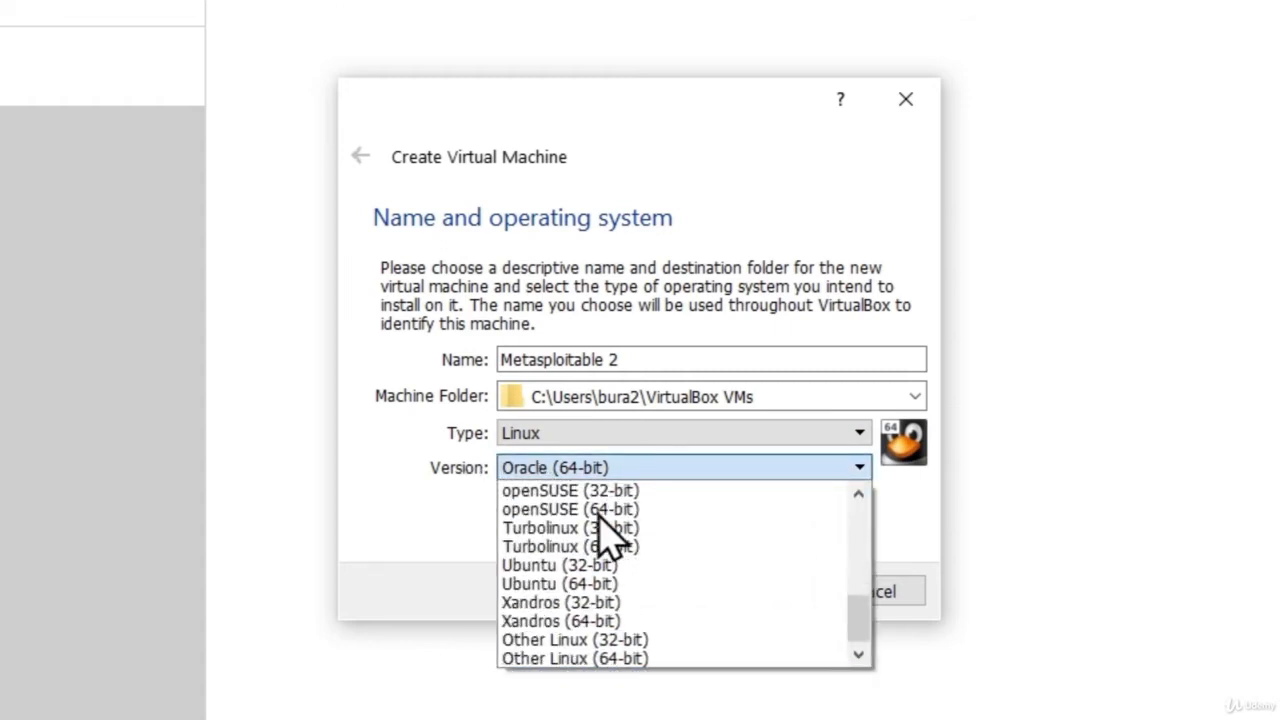
{"action": "left_click", "coordinate": [606, 660]}
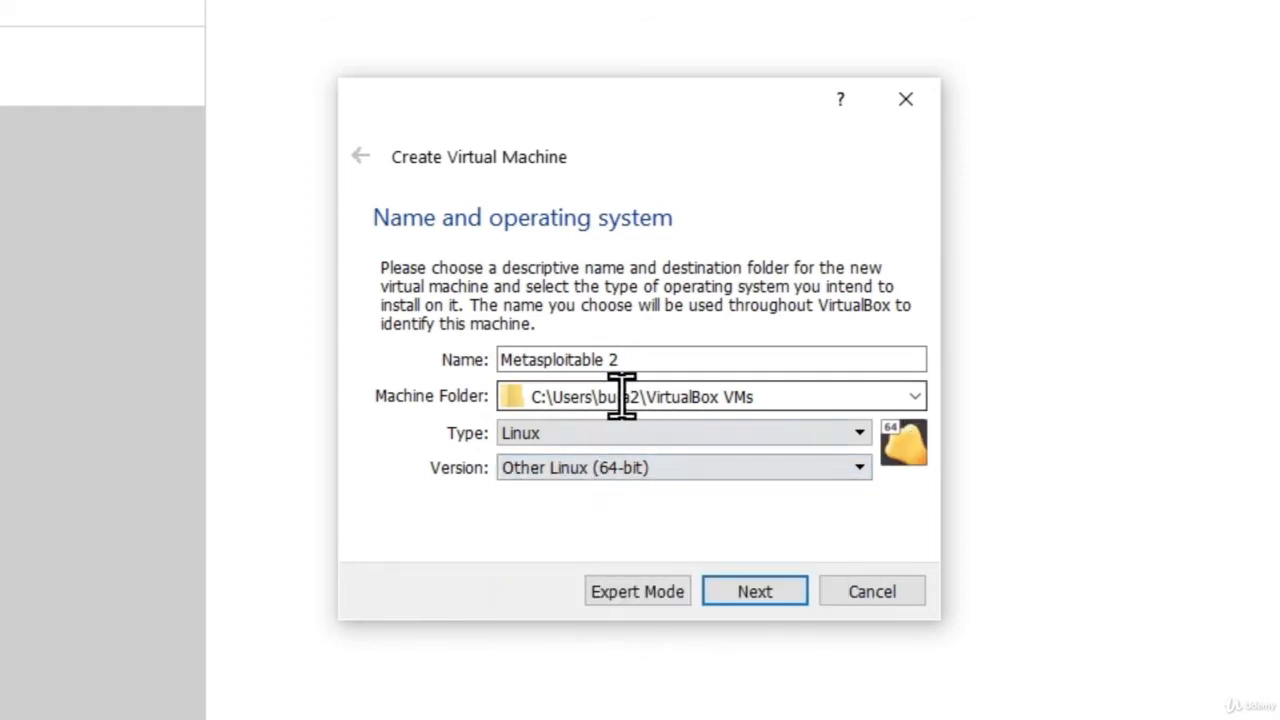
{"action": "left_click", "coordinate": [768, 597]}
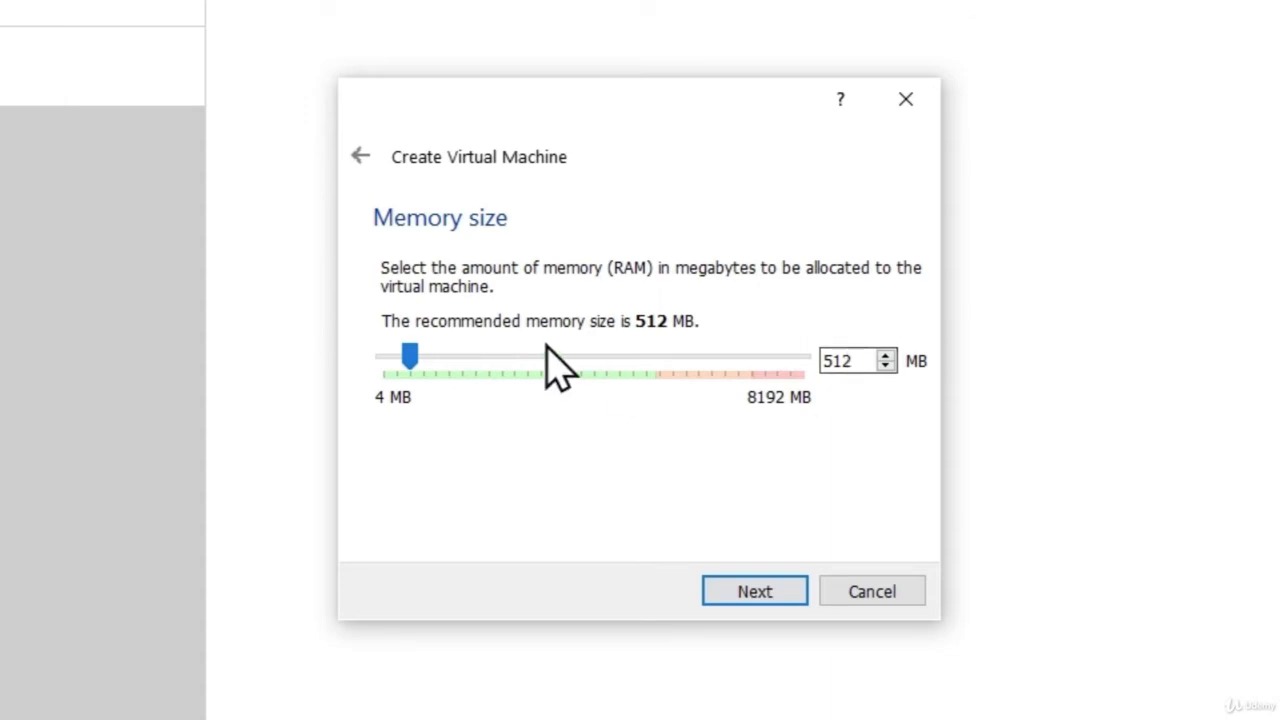
- Set the new virtual machine's memory size to 512 MB and continue to the hard disk setup
{"action": "left_click_drag", "start_coordinate": [410, 355], "coordinate": [396, 362]}
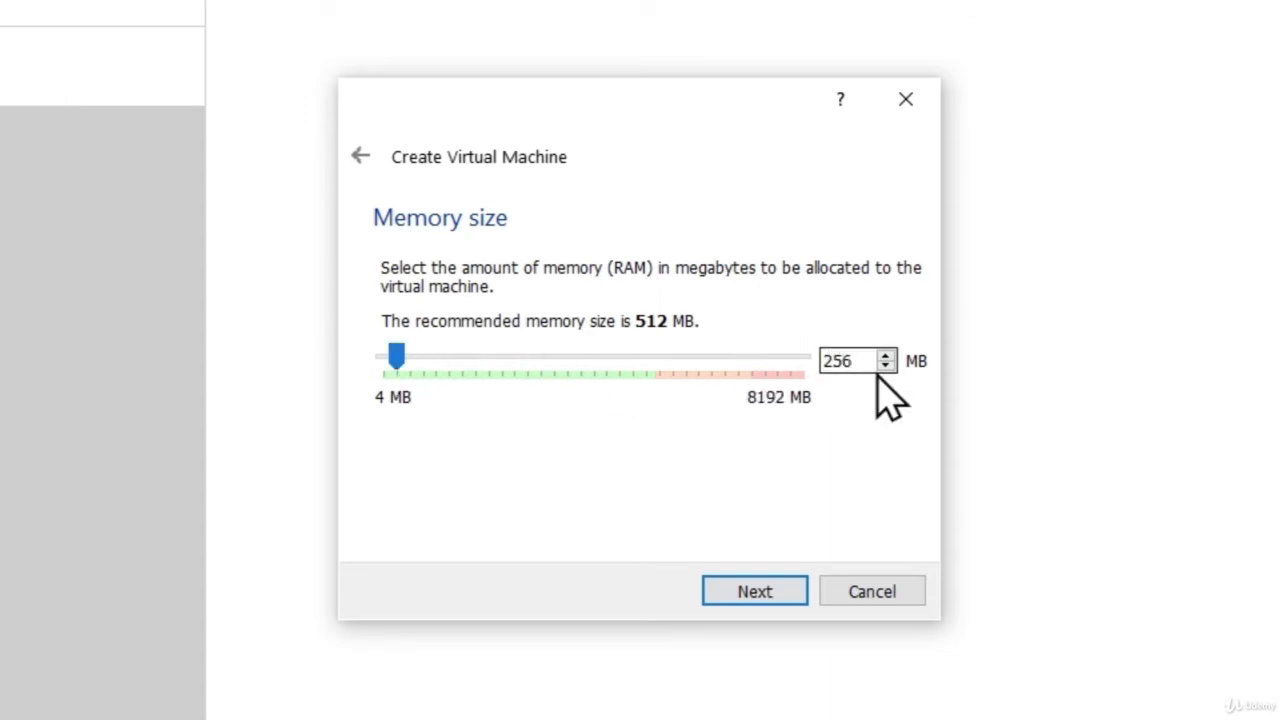
{"action": "left_click_drag", "start_coordinate": [394, 352], "coordinate": [406, 352]}
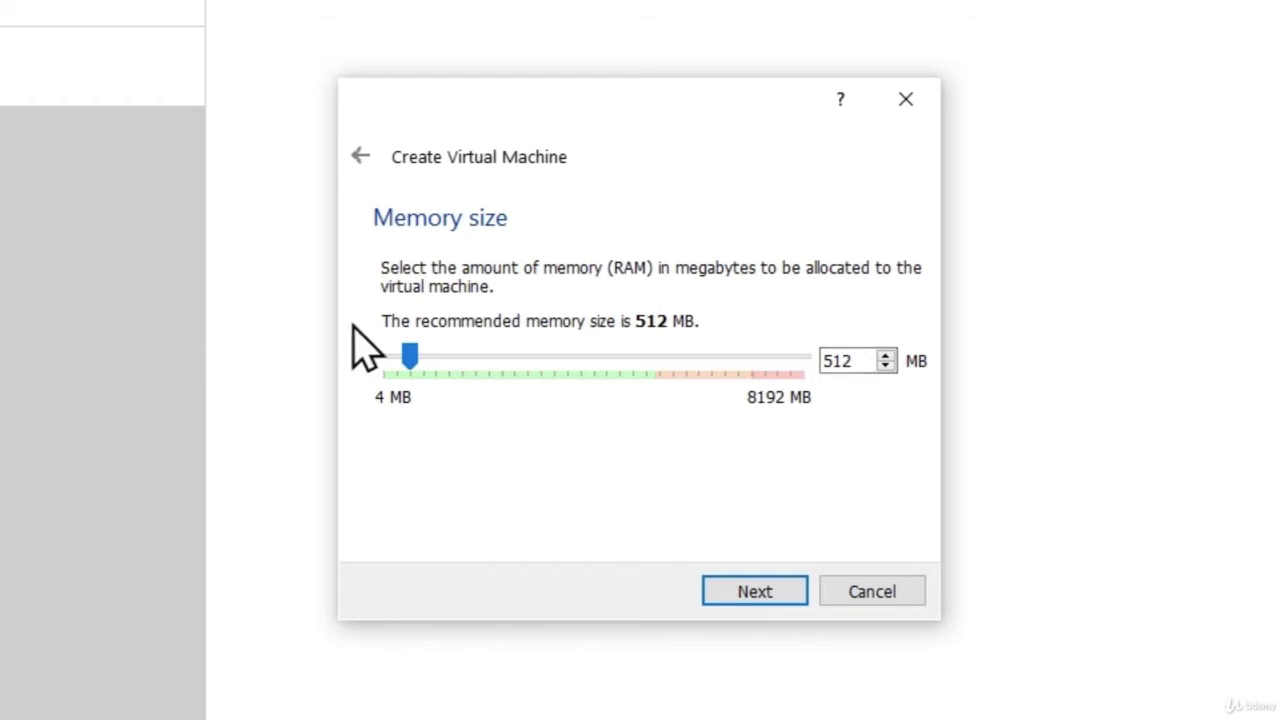
{"action": "left_click", "coordinate": [750, 592]}
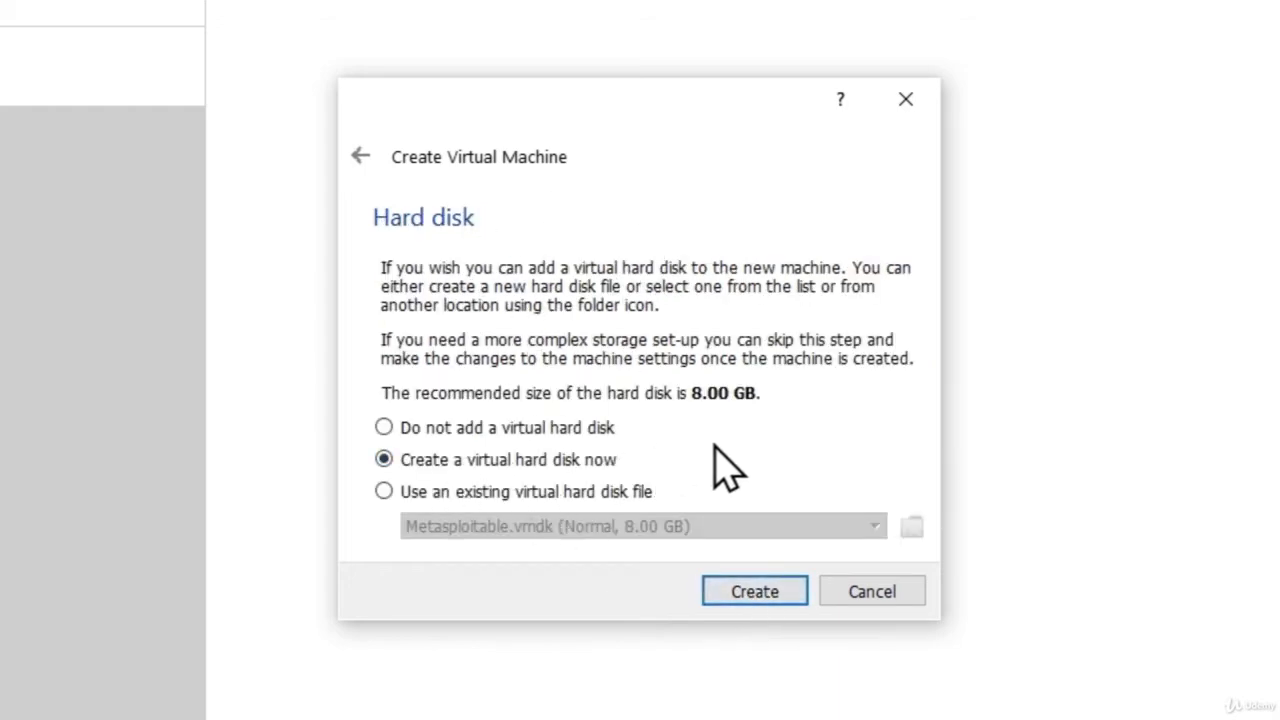
- Create the machine using the existing virtual hard disk Metasploitable.vmdk from the desktop's metasploitable/Metasploitable2-Linux folder
{"action": "left_click", "coordinate": [490, 493]}
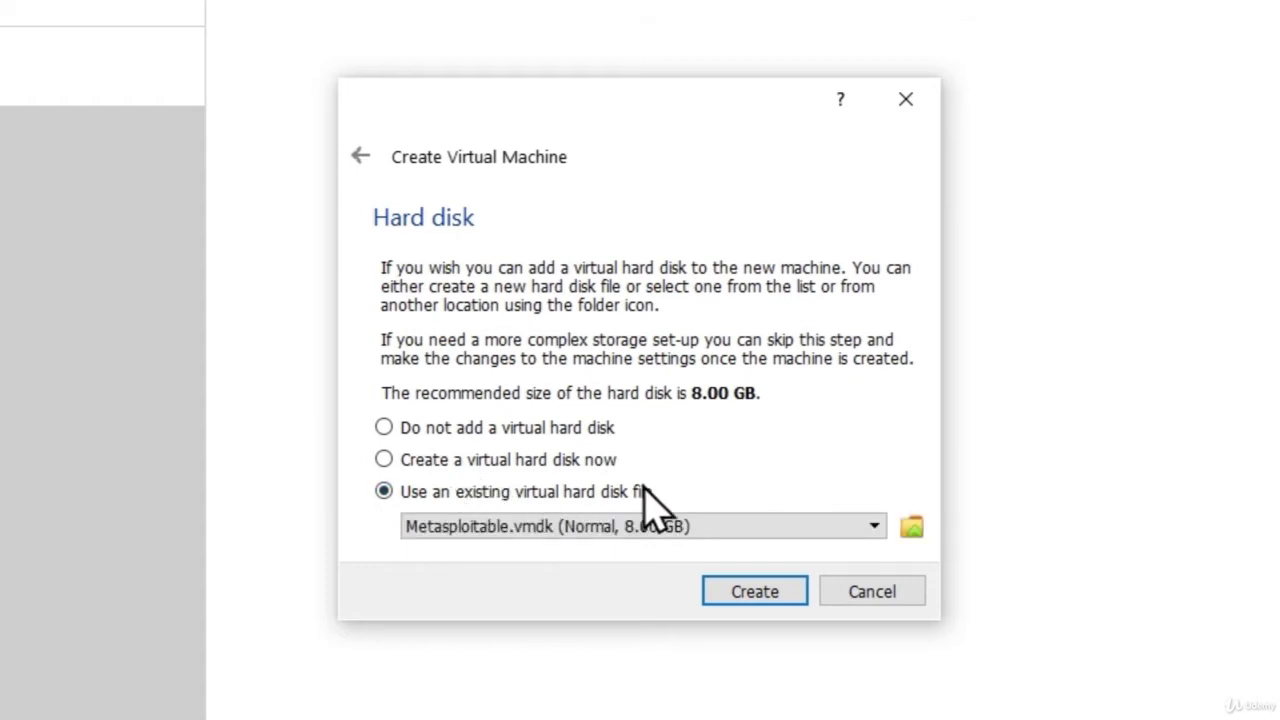
{"action": "left_click", "coordinate": [912, 528]}
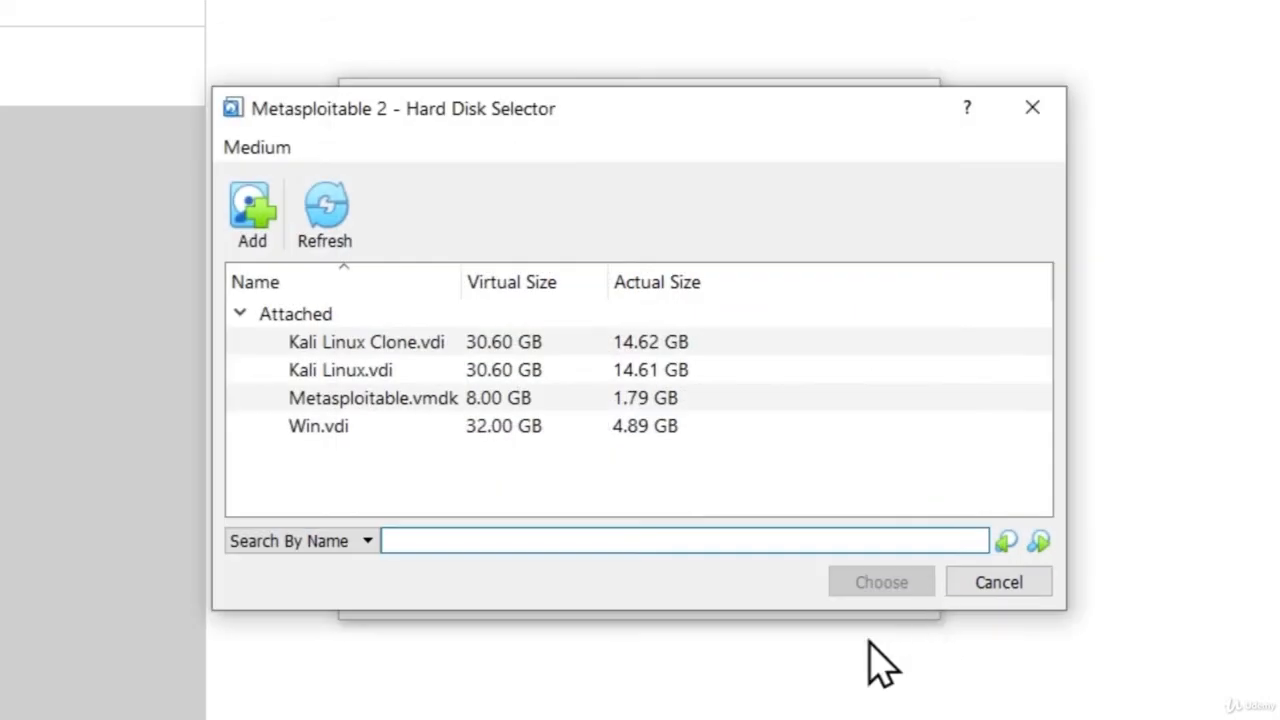
{"action": "left_click", "coordinate": [251, 226]}
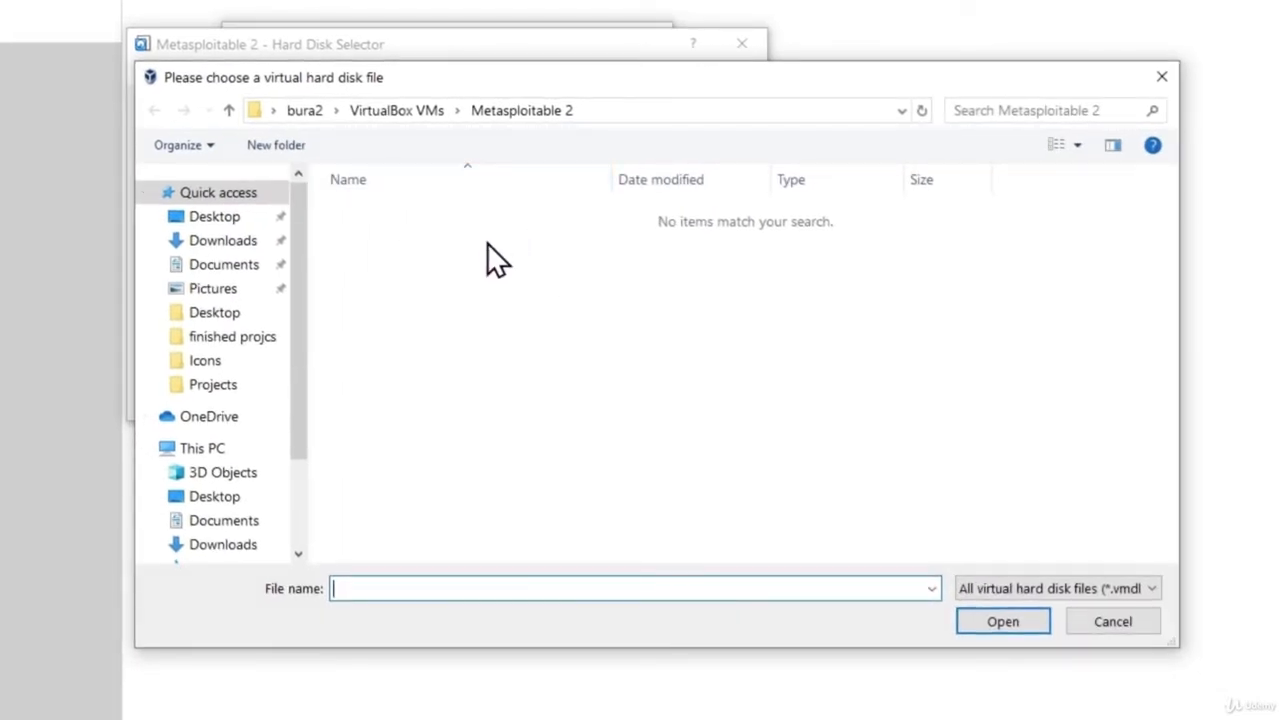
{"action": "left_click", "coordinate": [208, 216]}
{"action": "double_click", "coordinate": [389, 257]}
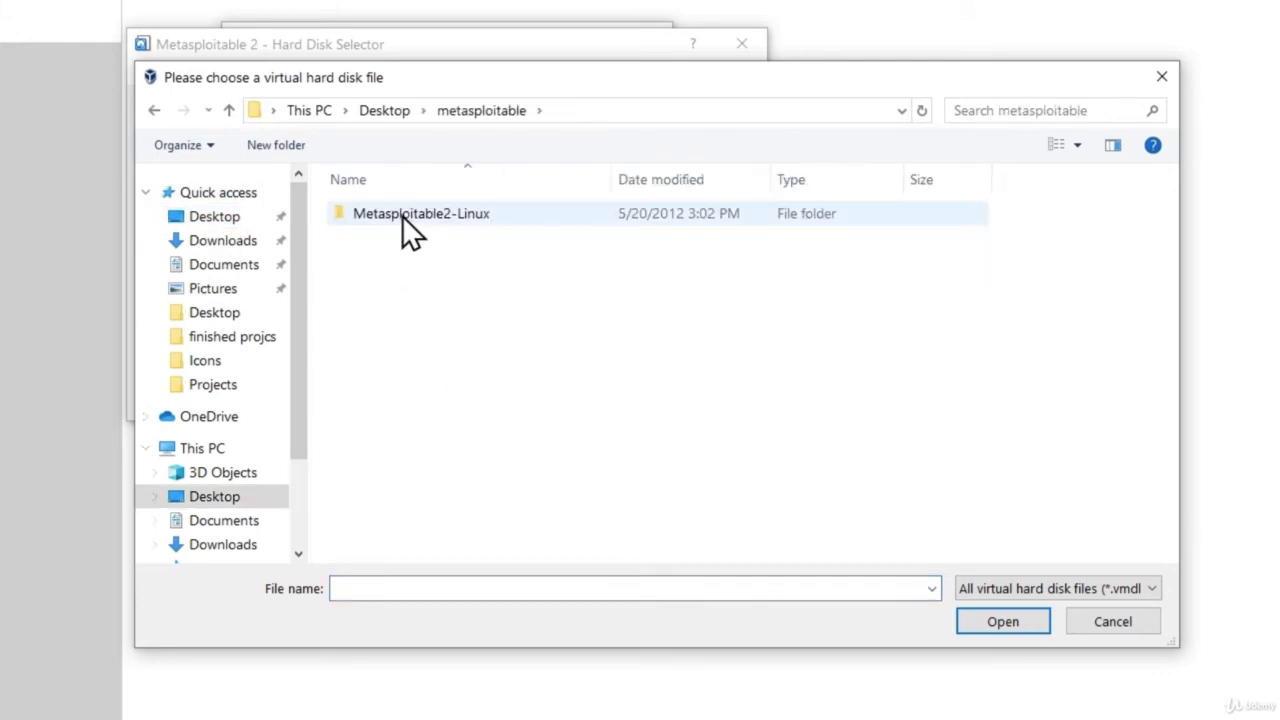
{"action": "double_click", "coordinate": [402, 215]}
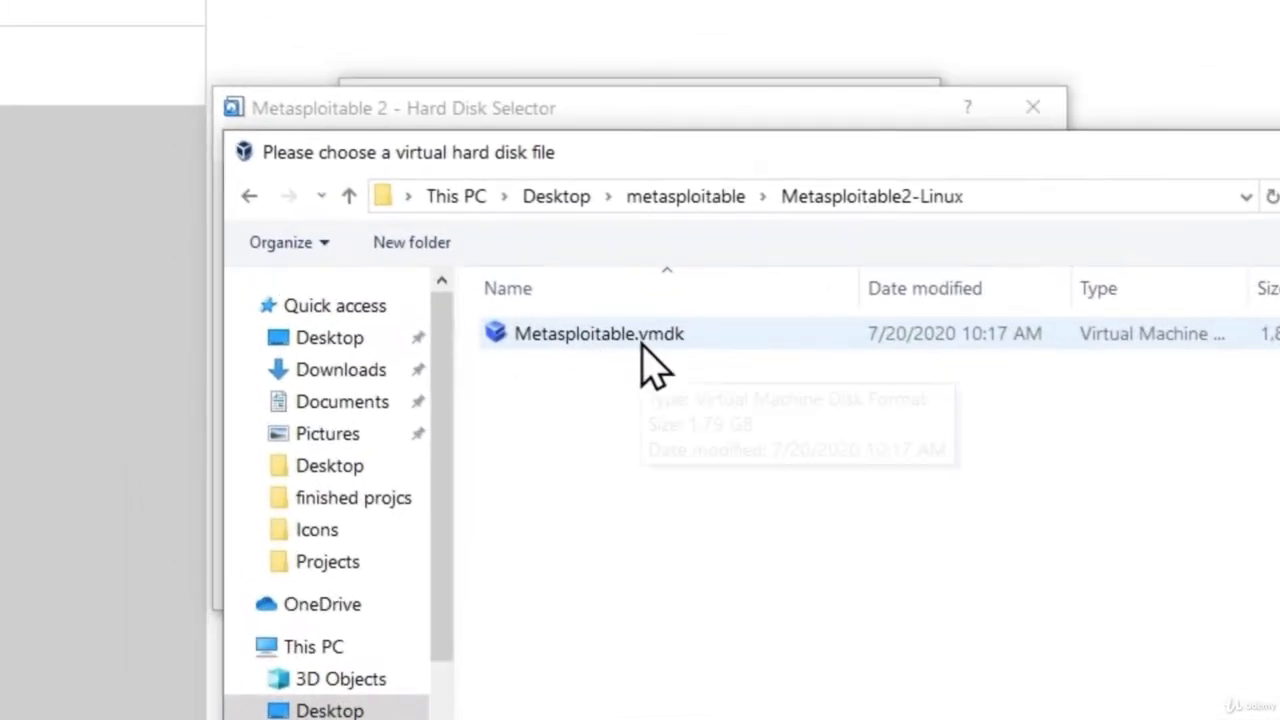
{"action": "double_click", "coordinate": [648, 340]}
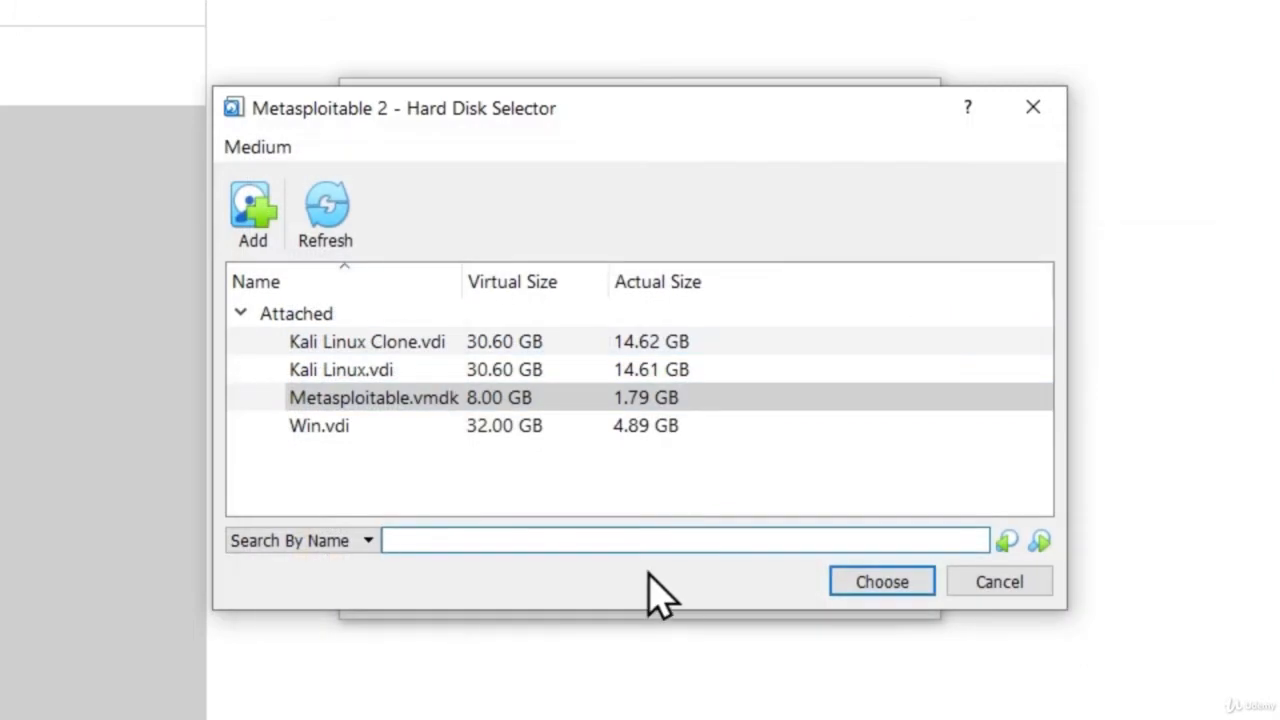
{"action": "left_click", "coordinate": [388, 400]}
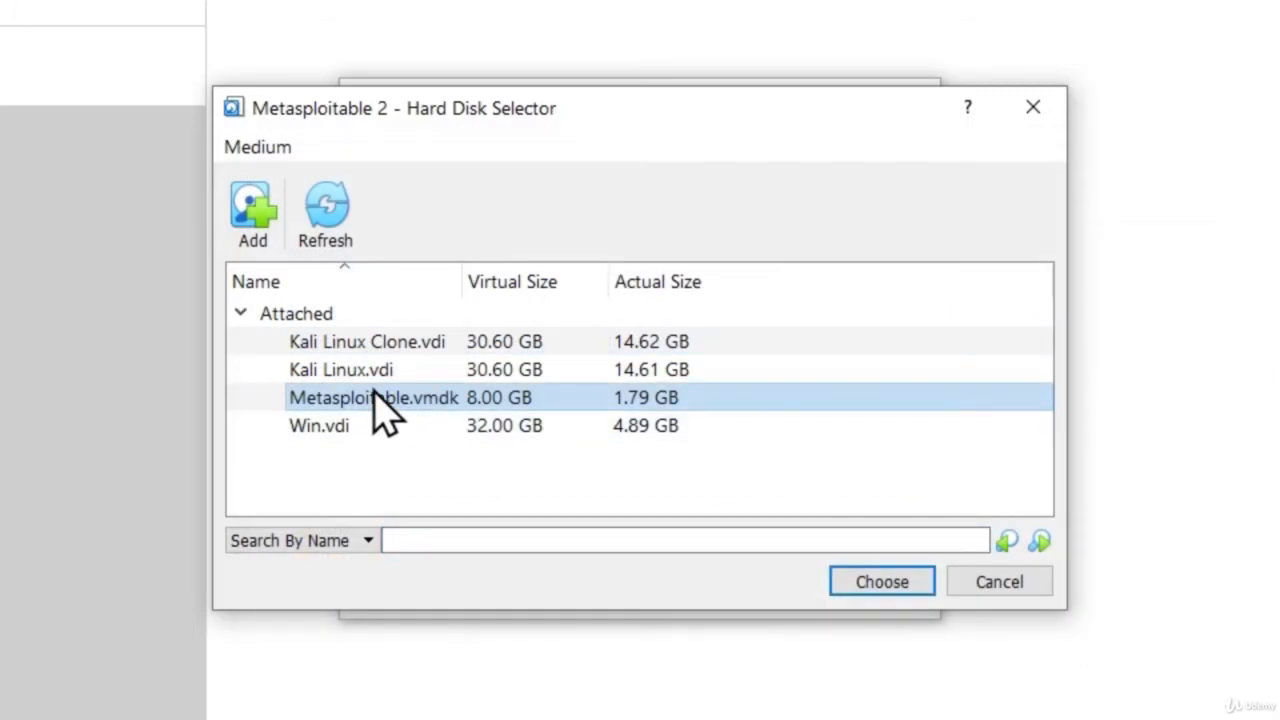
{"action": "left_click", "coordinate": [860, 586]}
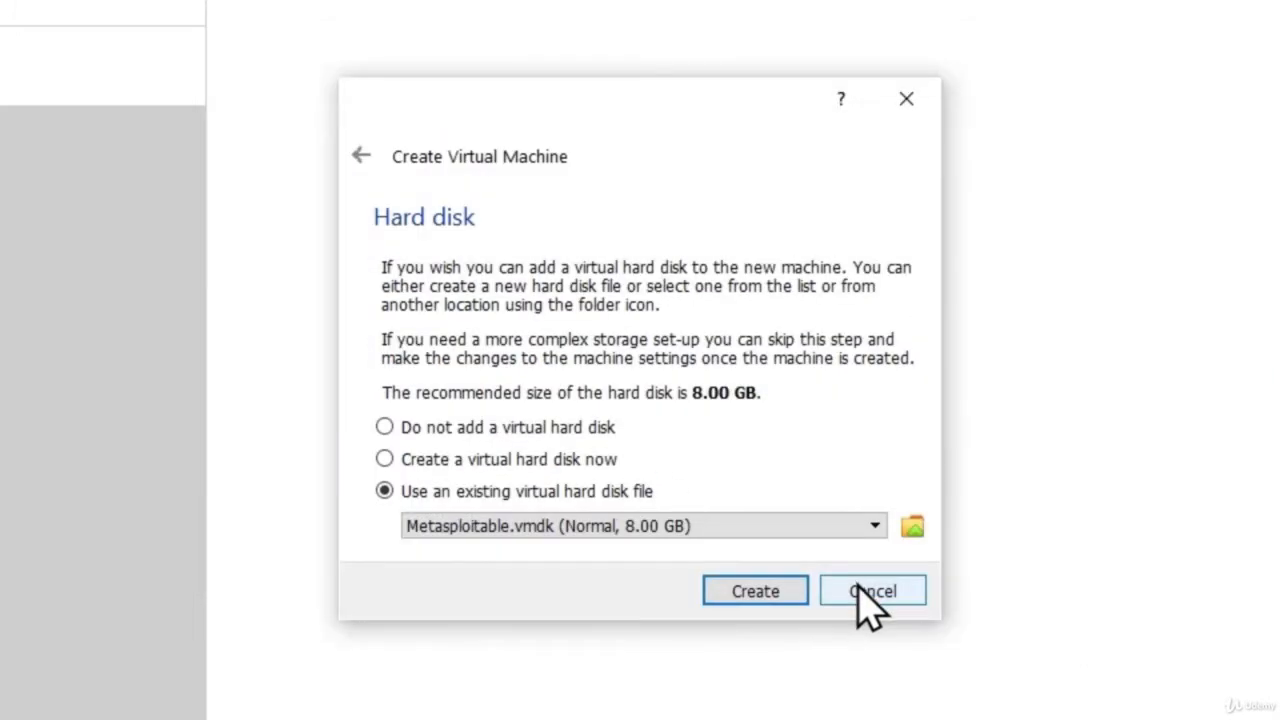
{"action": "left_click", "coordinate": [757, 595]}
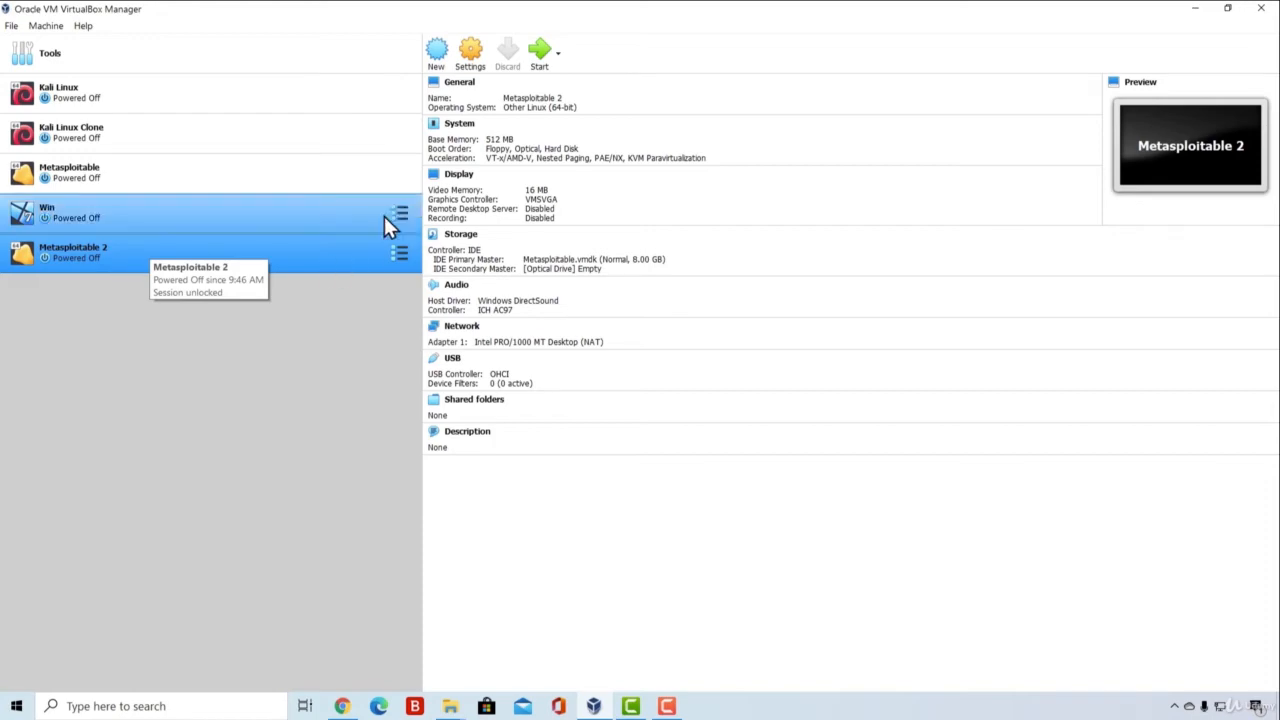
- Attach network adapter 1 of the Metasploitable 2 machine to Bridged Adapter using the Realtek PCIe GbE Family Controller, and save the settings
{"action": "left_click", "coordinate": [471, 50]}
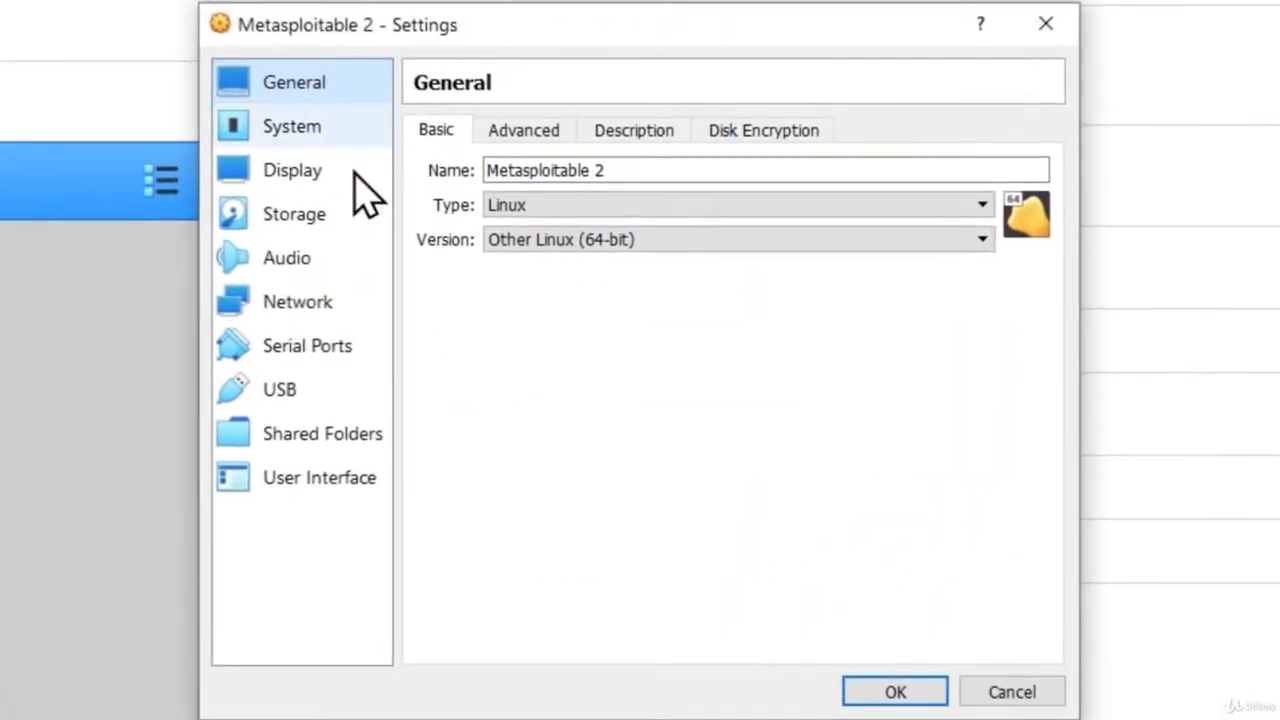
{"action": "left_click", "coordinate": [300, 302]}
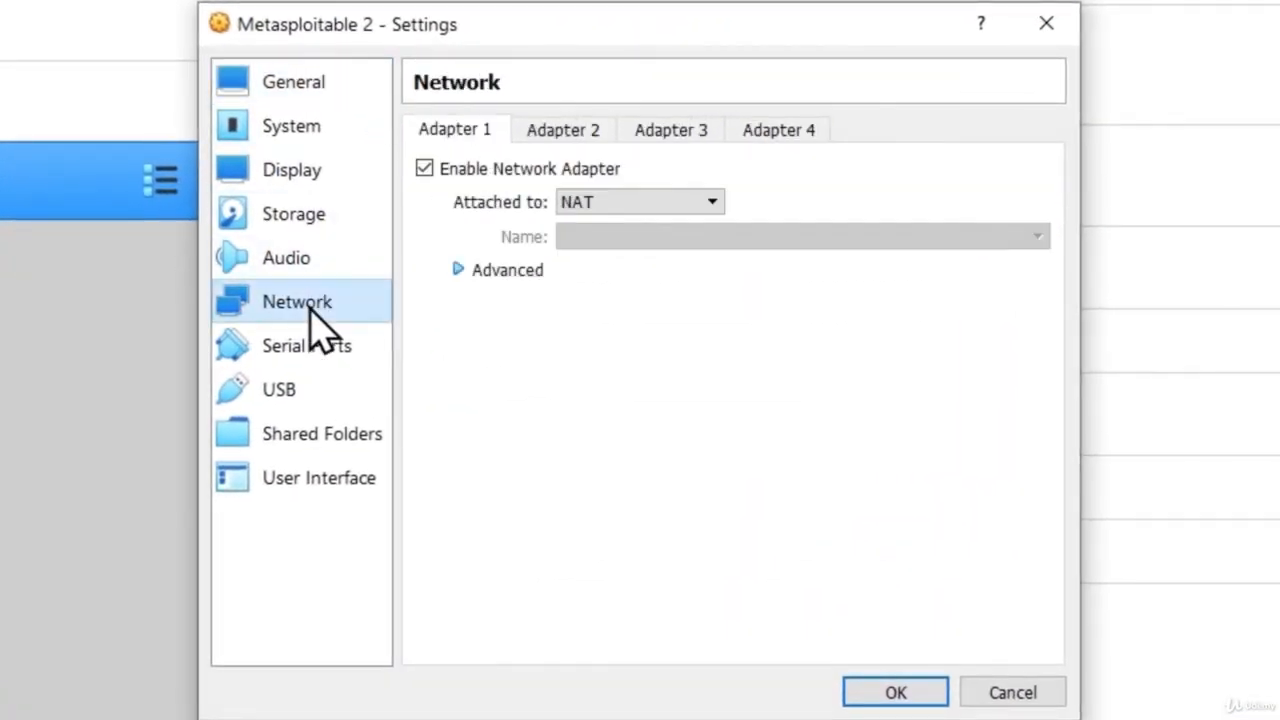
{"action": "left_click", "coordinate": [600, 202]}
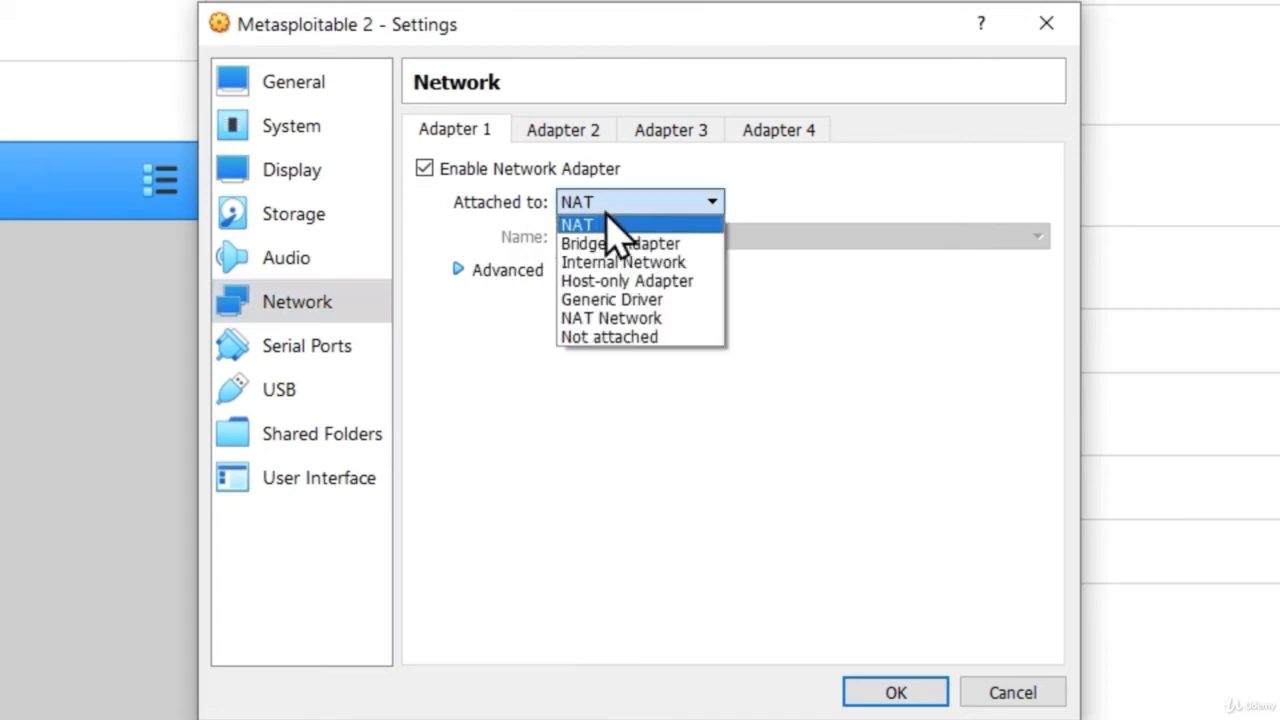
{"action": "left_click", "coordinate": [617, 245]}
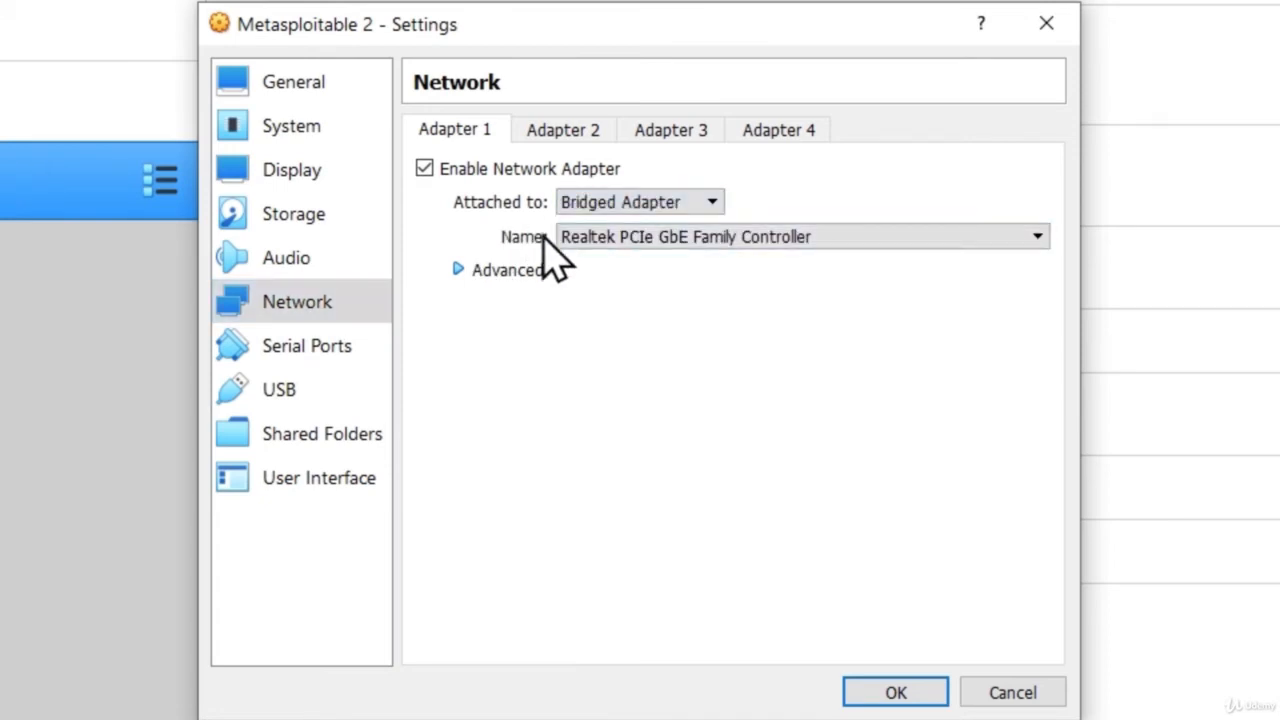
{"action": "left_click", "coordinate": [660, 242]}
{"action": "left_click", "coordinate": [691, 260]}
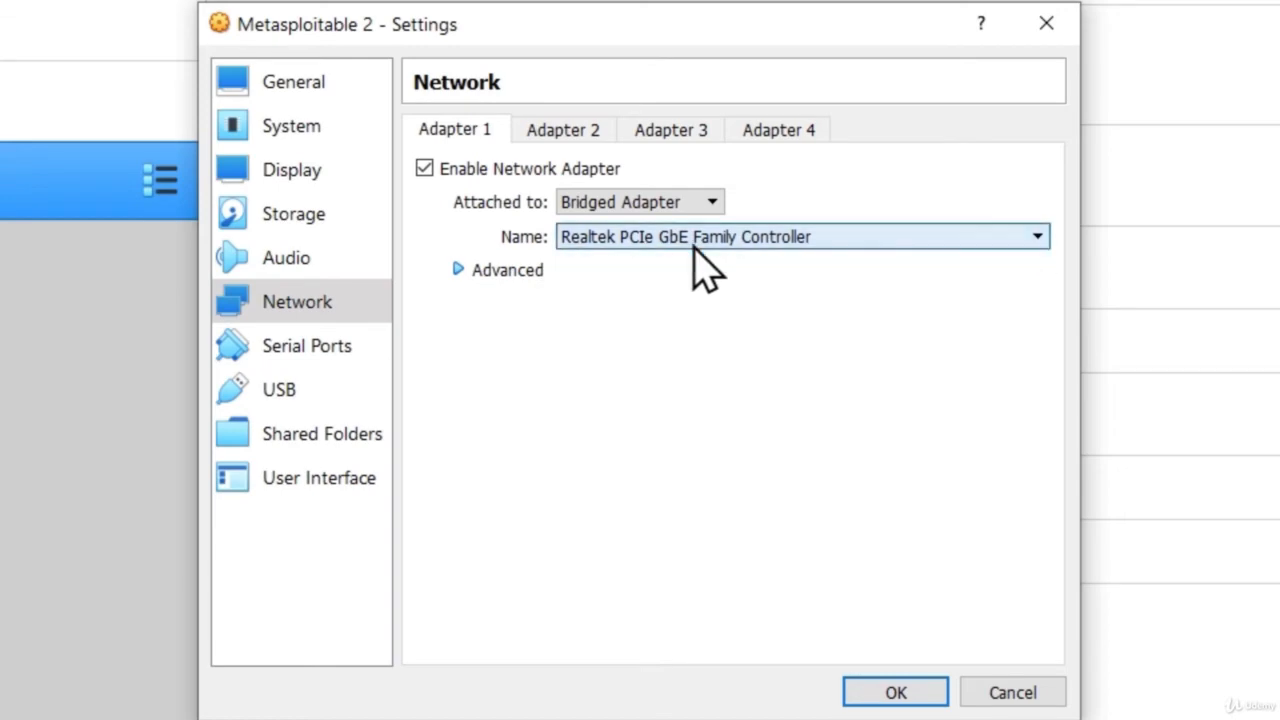
{"action": "left_click", "coordinate": [896, 693]}
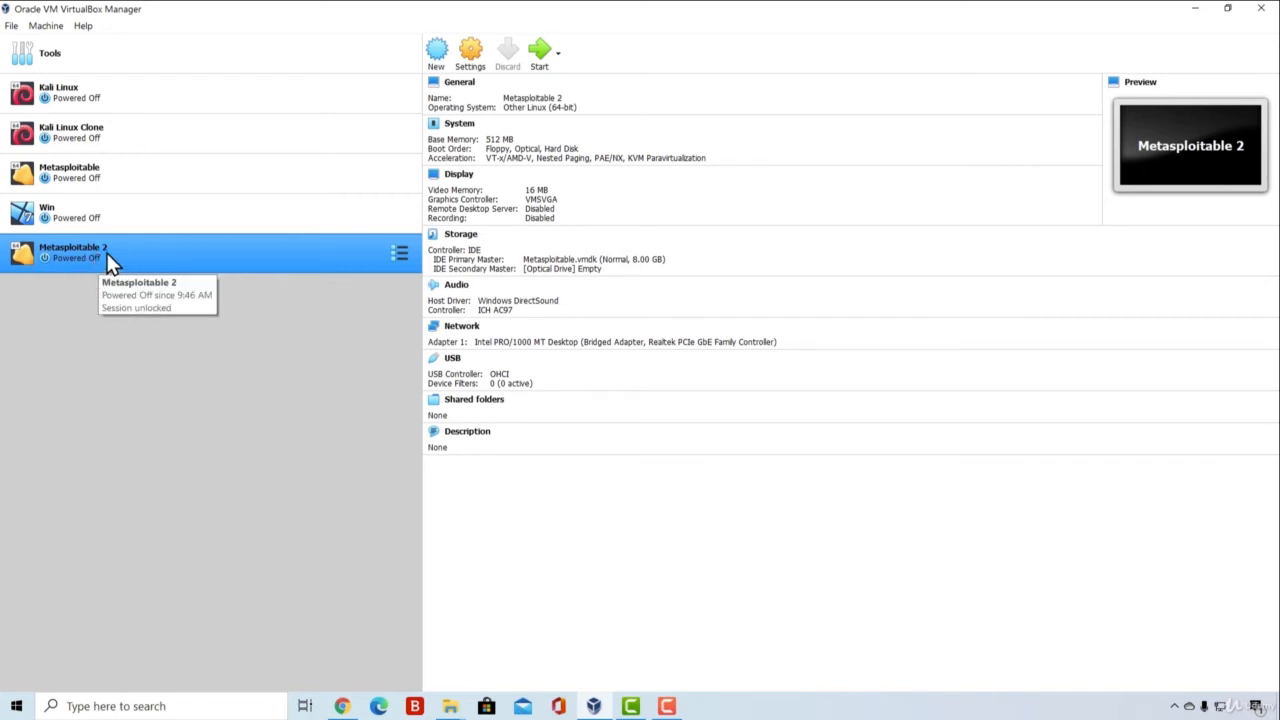
- Start the Metasploitable 2 virtual machine and dismiss the keyboard capture and mouse integration notices
{"action": "left_click", "coordinate": [539, 55]}
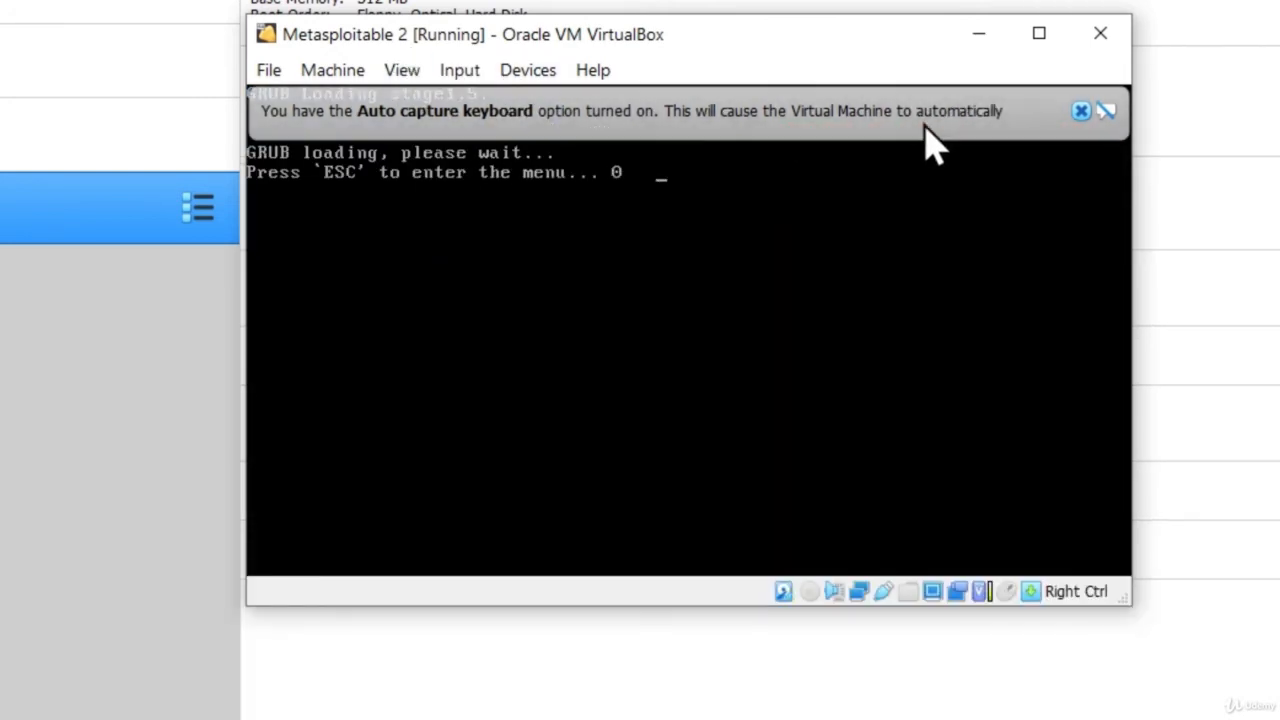
{"action": "left_click", "coordinate": [1082, 112]}
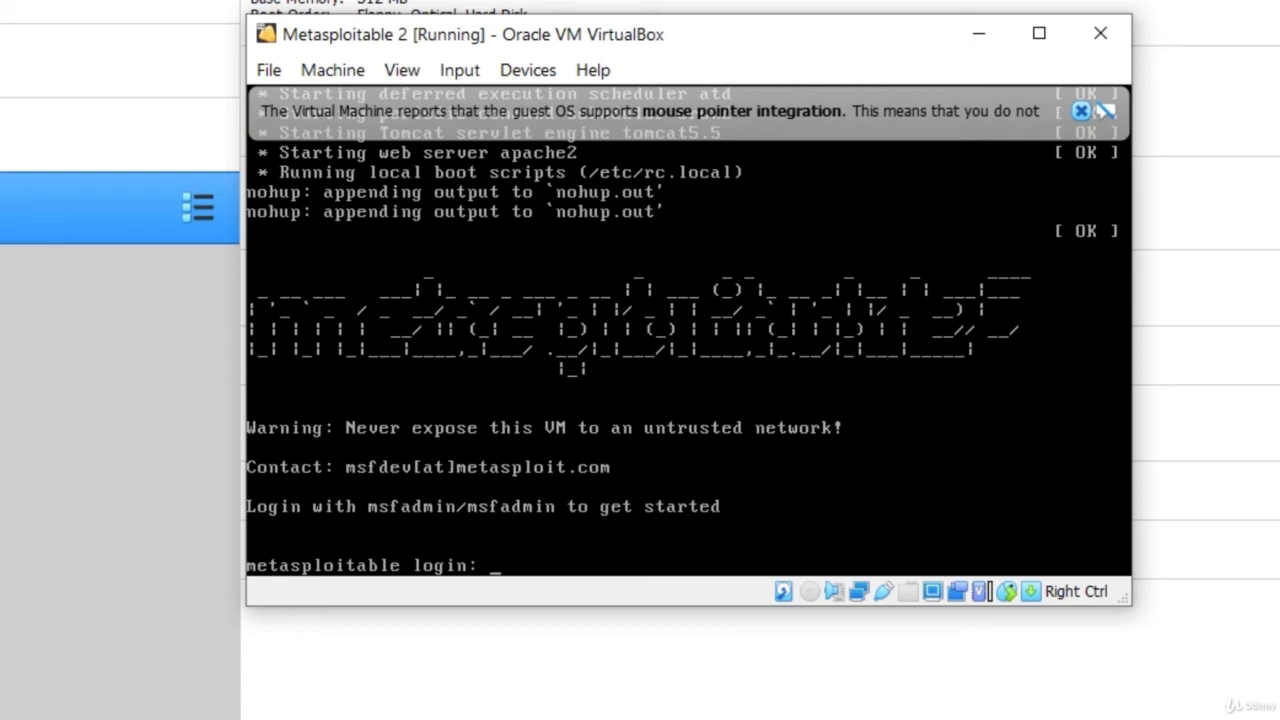
{"action": "left_click", "coordinate": [1083, 112]}
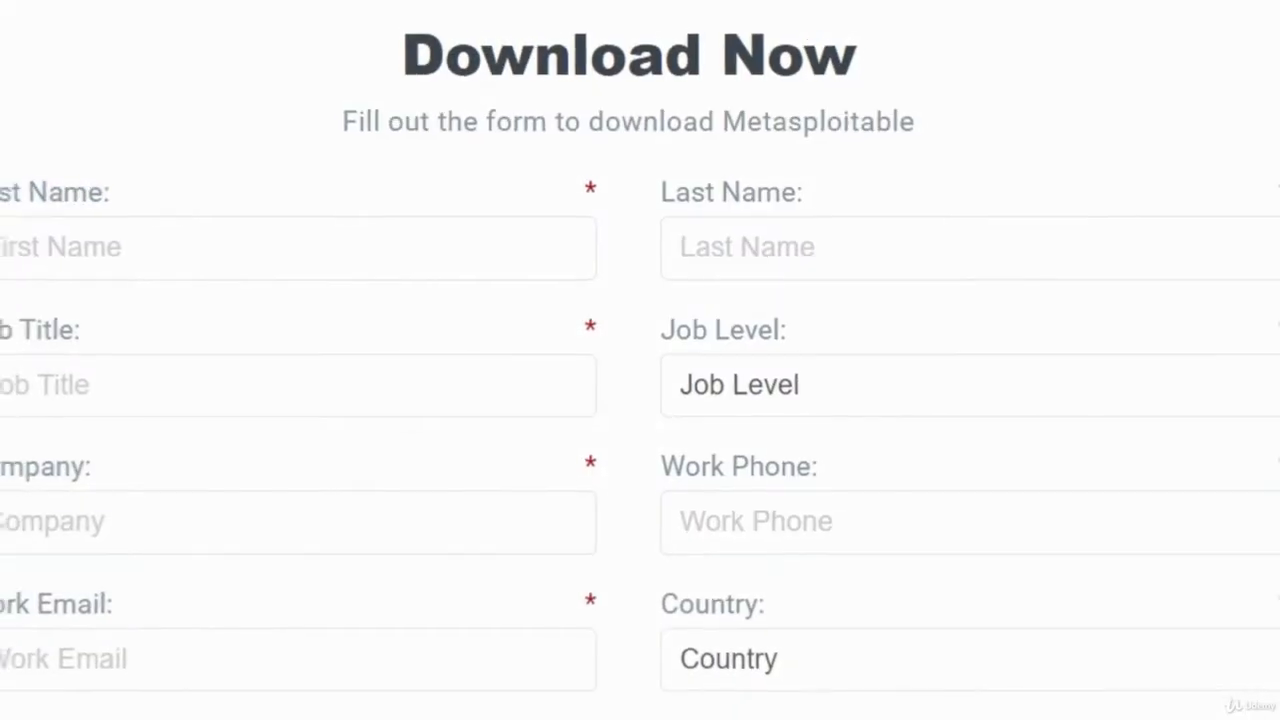
- Look up the default credentials on the browser's Metasploitable download page, and log in to the Metasploitable 2 machine with the username and password
{"action": "scroll", "coordinate": [194, 120], "scroll_direction": "up", "scroll_amount": 5}
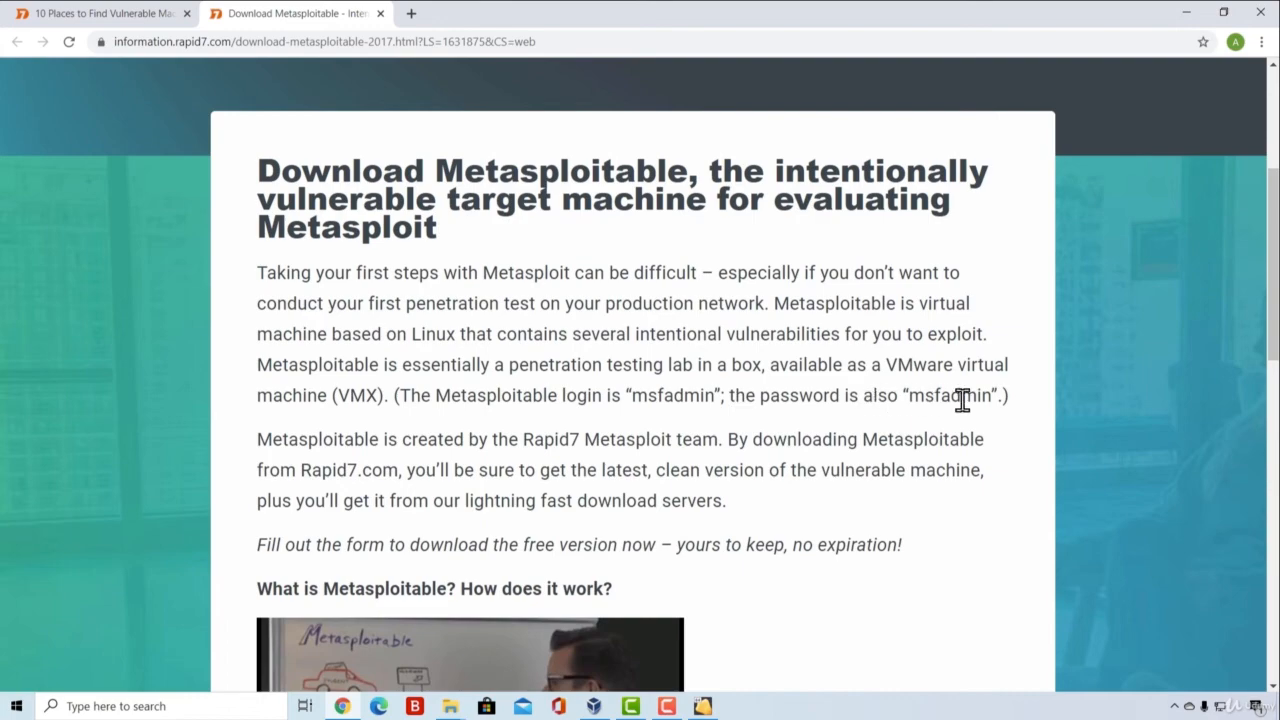
{"action": "left_click", "coordinate": [703, 706]}
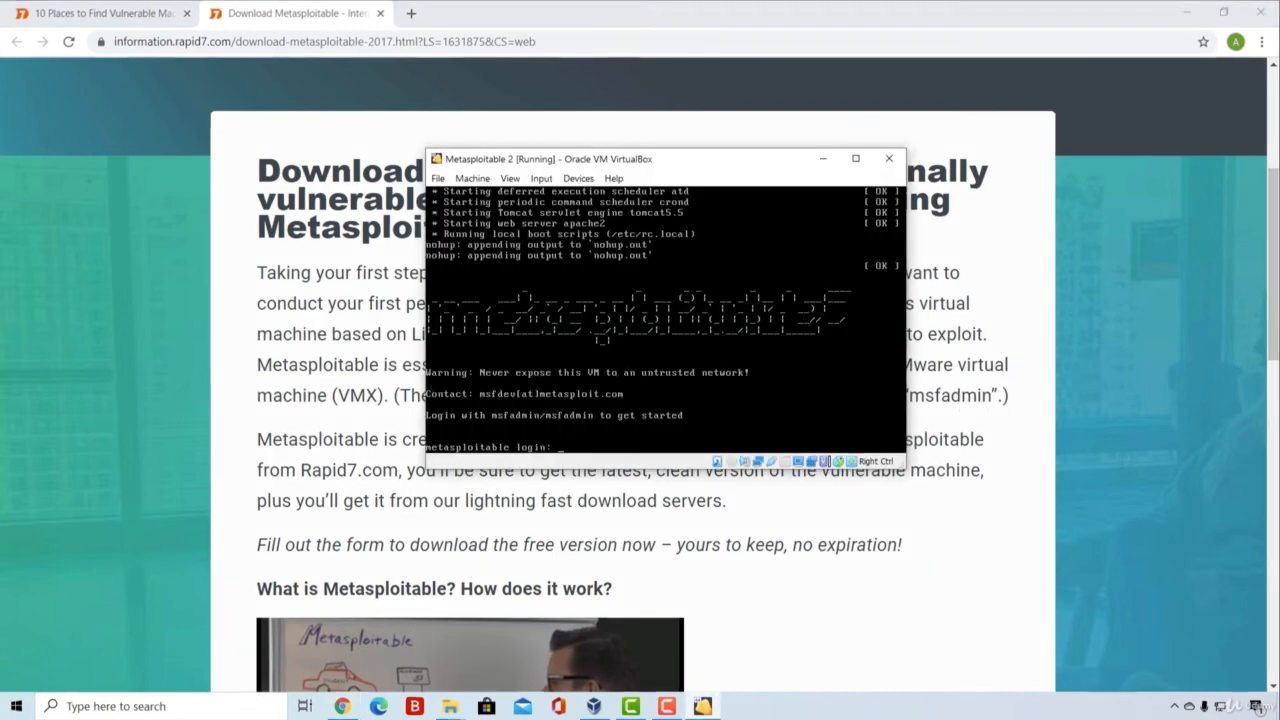
{"action": "type", "text": "msfadmin"}
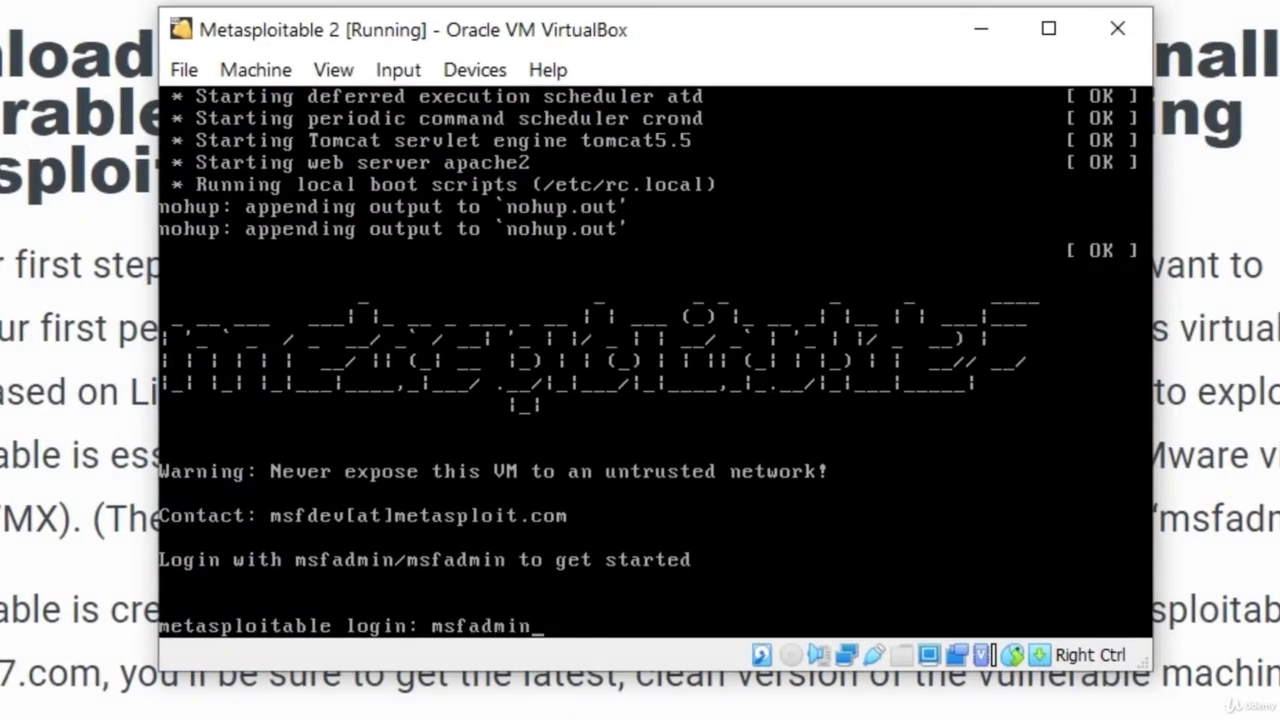
{"action": "key", "text": "Return"}
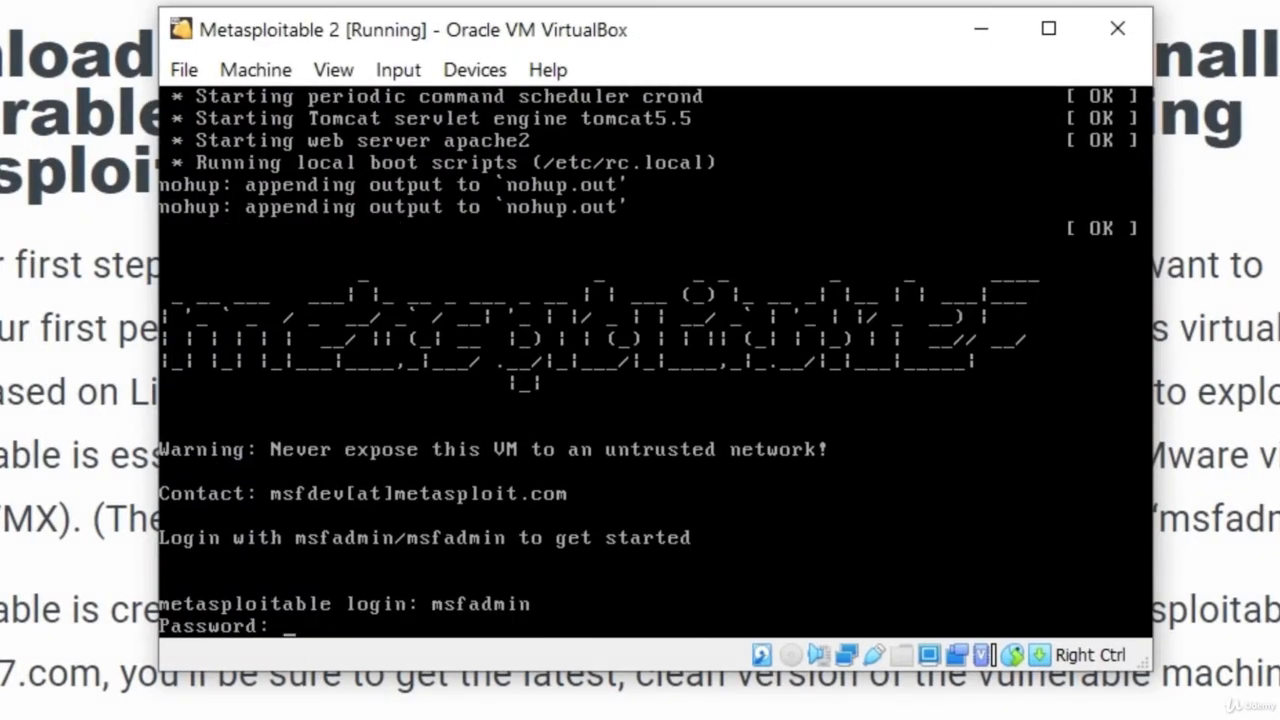
{"action": "key", "text": "Return"}
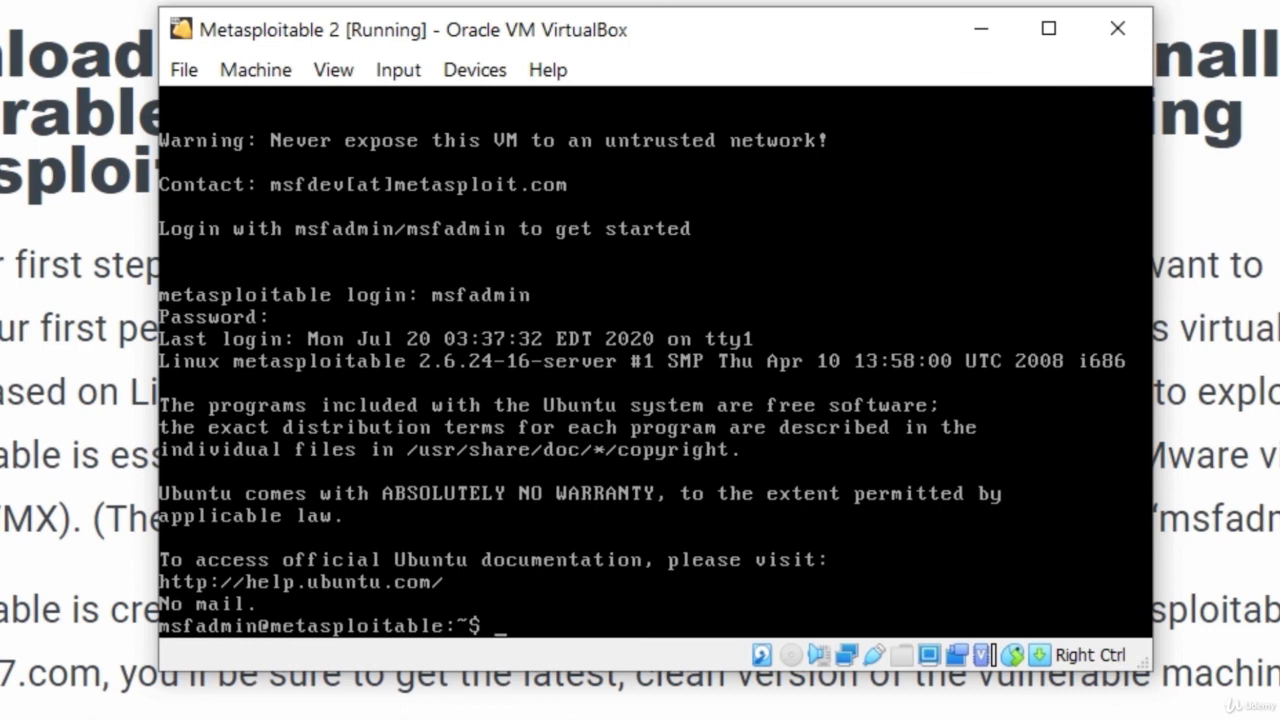
- Check the virtual machine's network configuration with ifconfig, and test its internet connection by briefly running ping google.com
{"action": "type", "text": "ifconfig"}
{"action": "key", "text": "Return"}
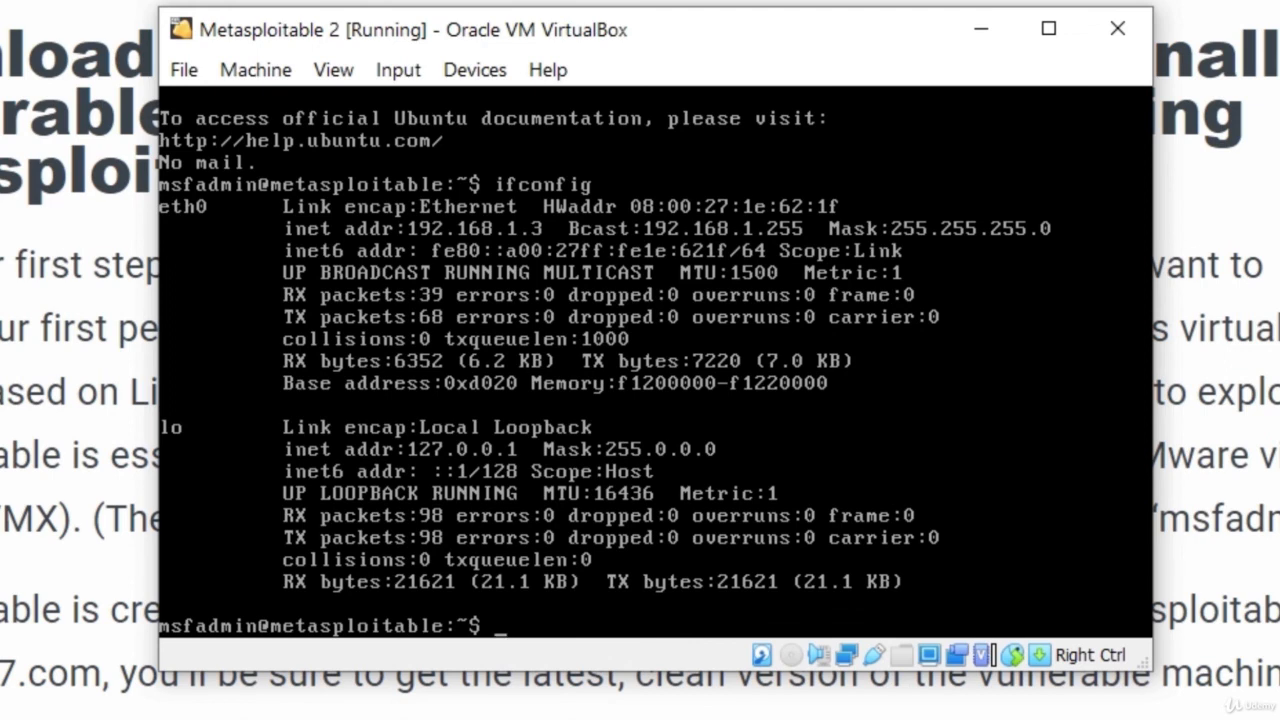
{"action": "type", "text": "ng google.com"}
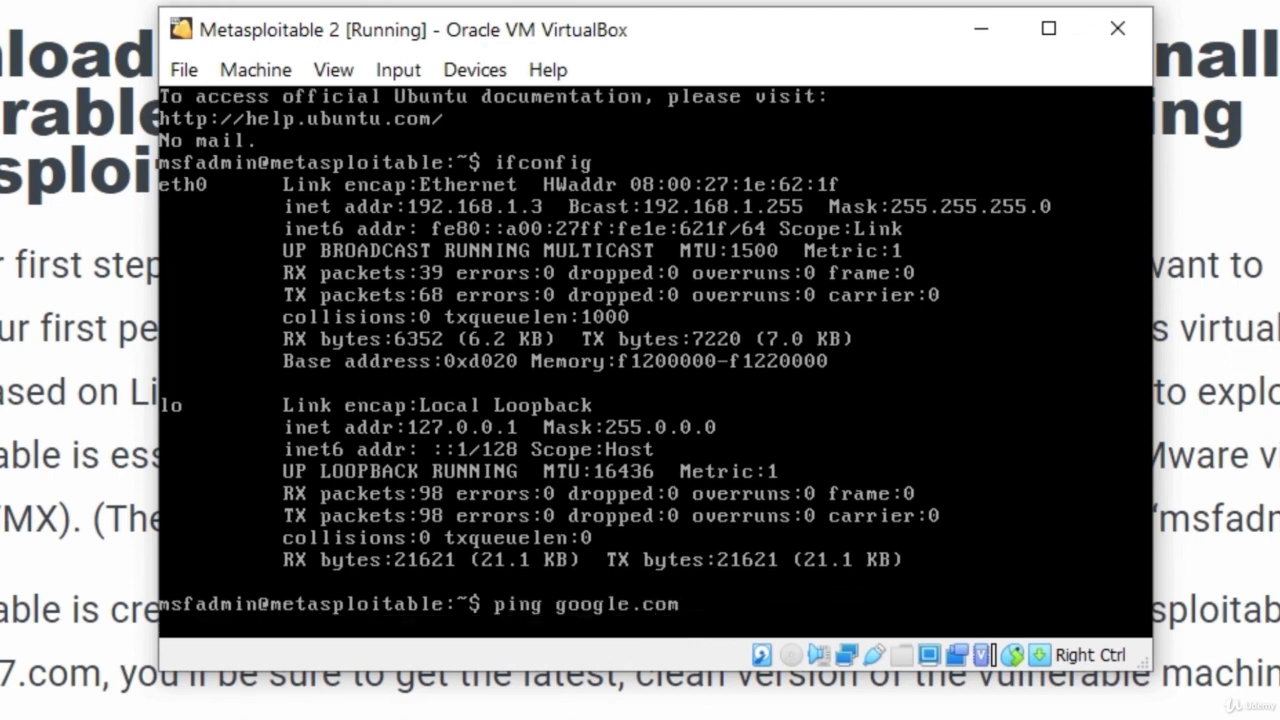
{"action": "key", "text": "Return"}
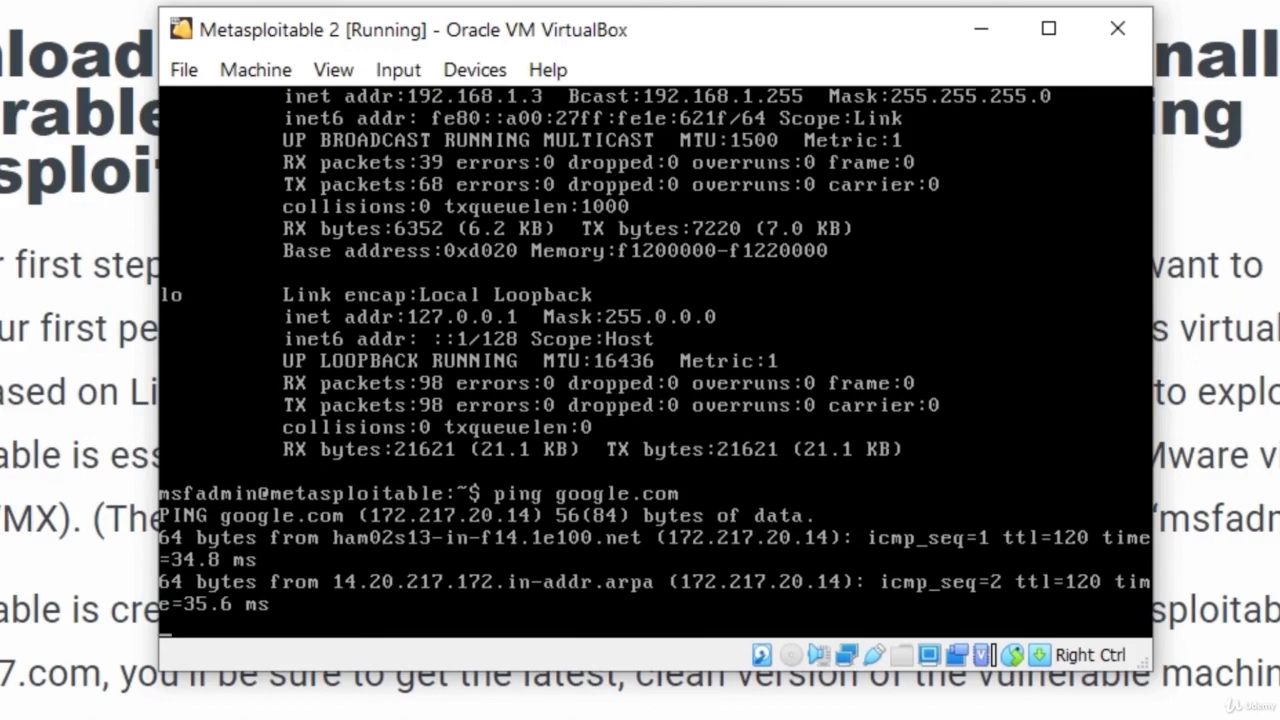
{"action": "key", "text": "ctrl+c"}
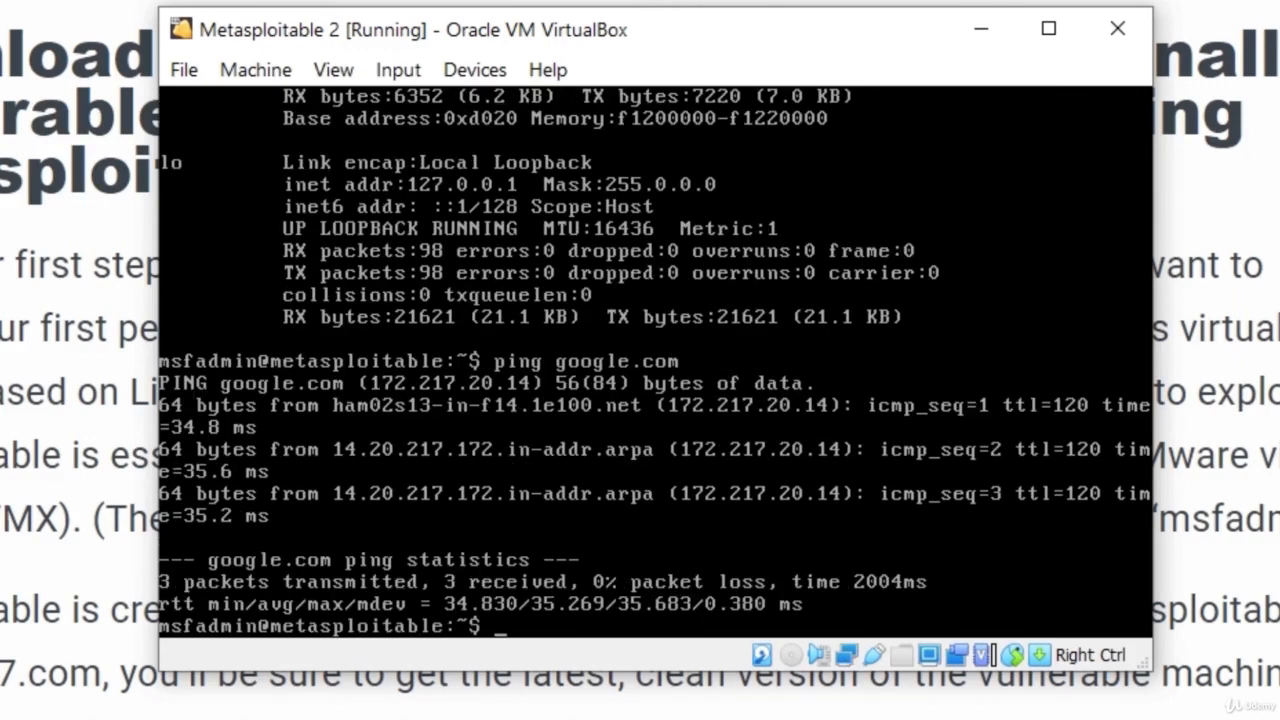